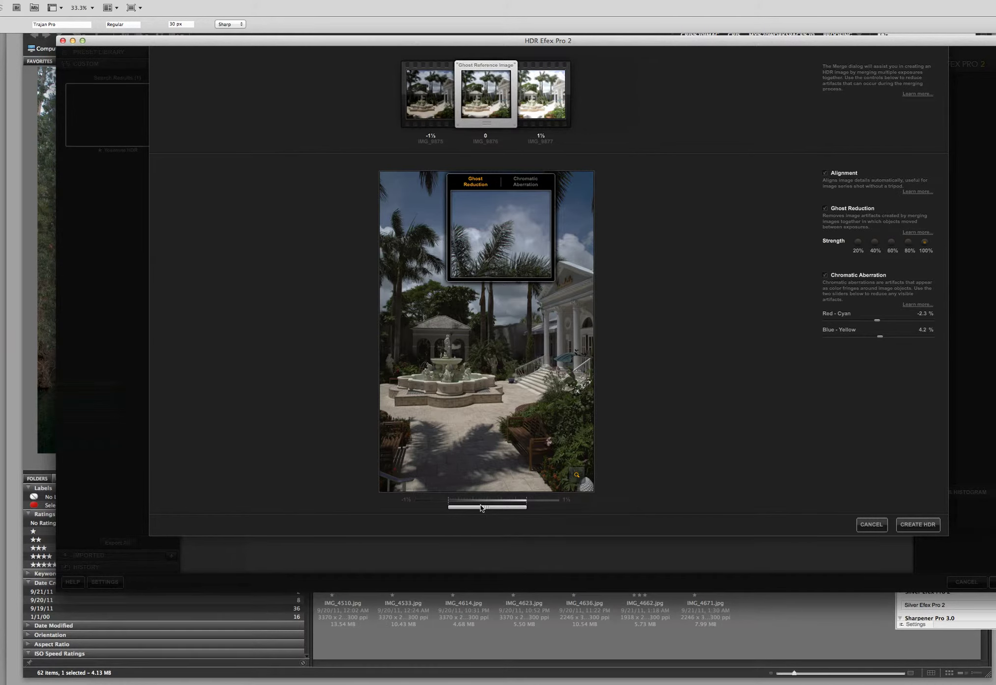
# Brighten the merge preview and compare ghost reduction on the palms using the 1⅓, 0 and -1⅓ exposures as reference
pyautogui.moveTo(487, 512); pyautogui.dragTo(561, 512)
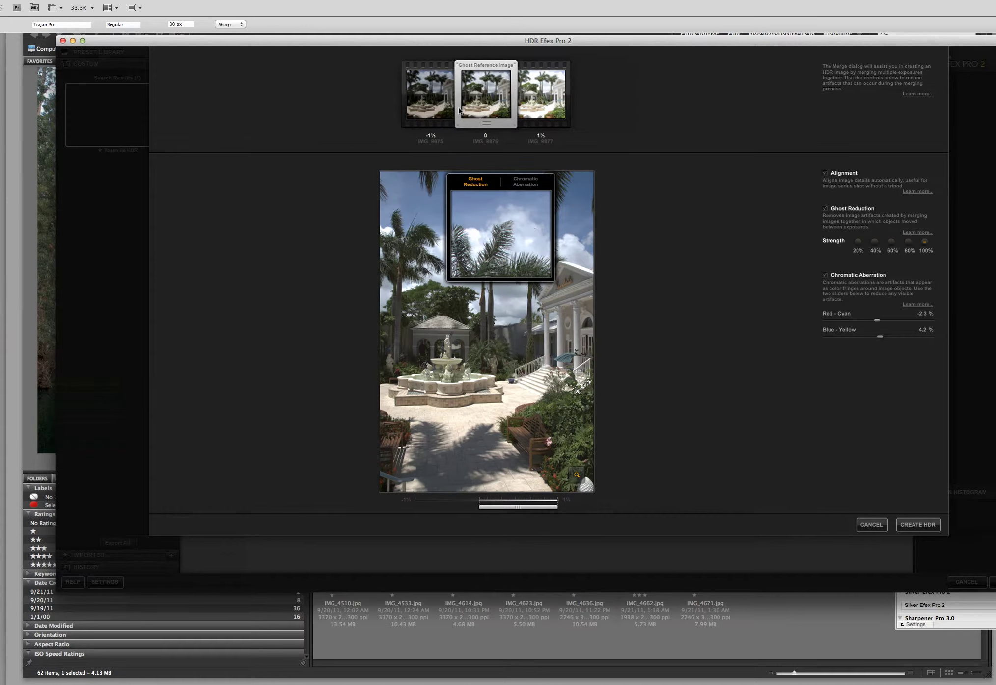
pyautogui.click(544, 101)
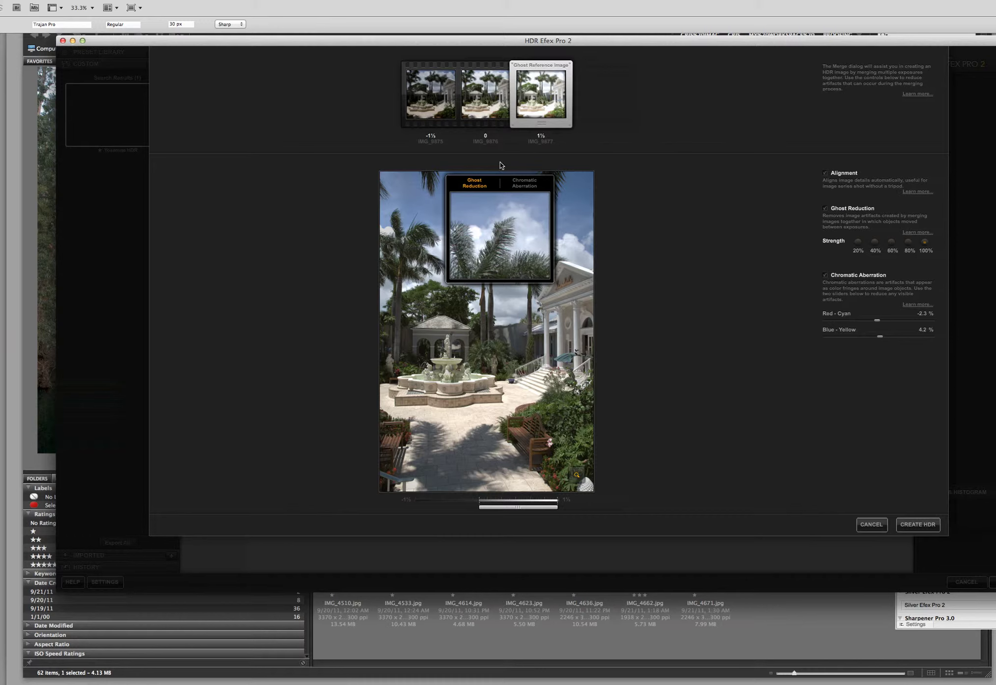
pyautogui.click(489, 105)
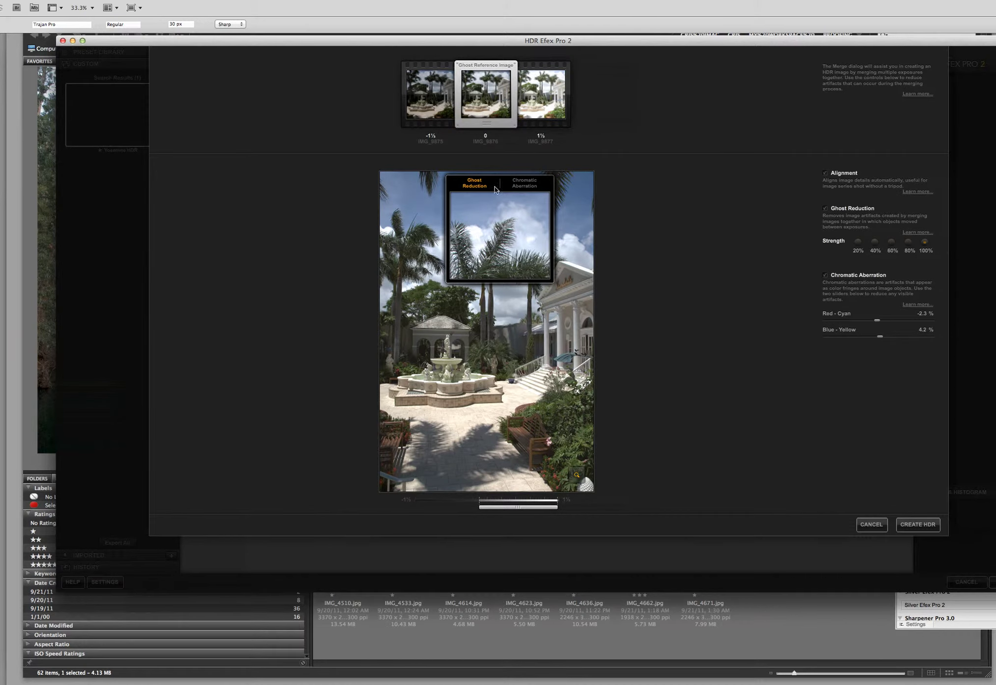
pyautogui.moveTo(499, 246)
pyautogui.mouseDown()
pyautogui.moveTo(430, 245)
pyautogui.moveTo(542, 231)
pyautogui.moveTo(483, 253)
pyautogui.mouseUp()
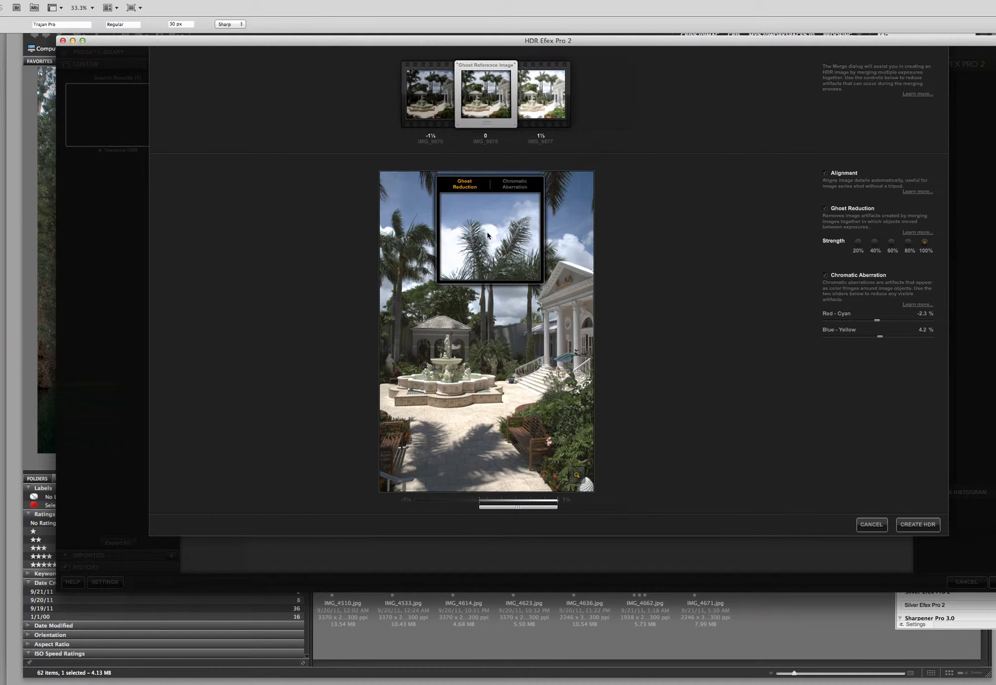
pyautogui.click(428, 103)
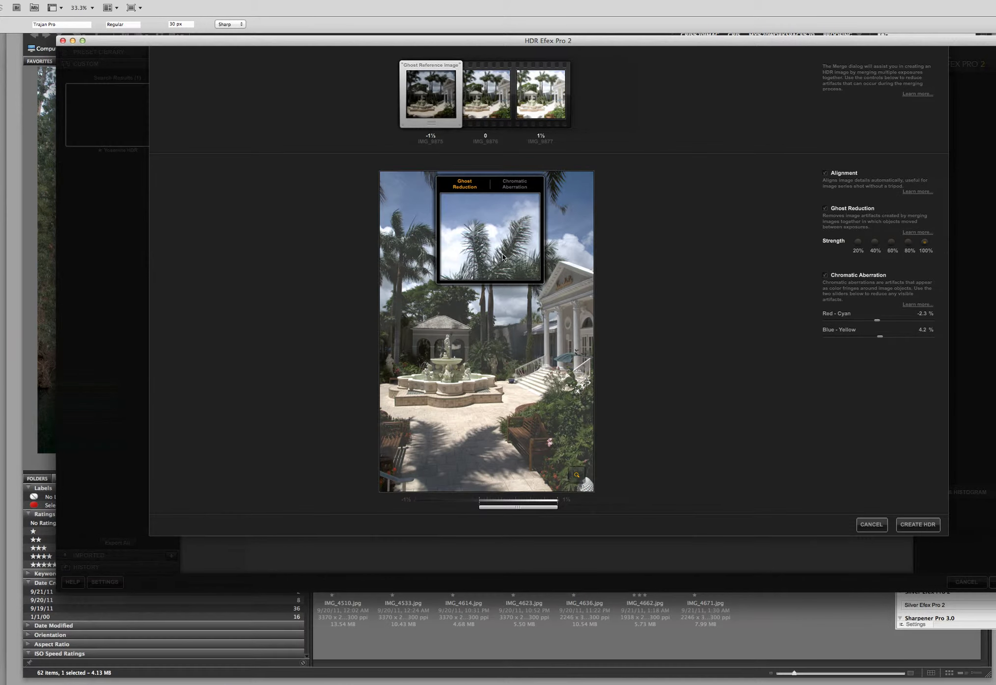
pyautogui.moveTo(502, 256); pyautogui.dragTo(569, 231)
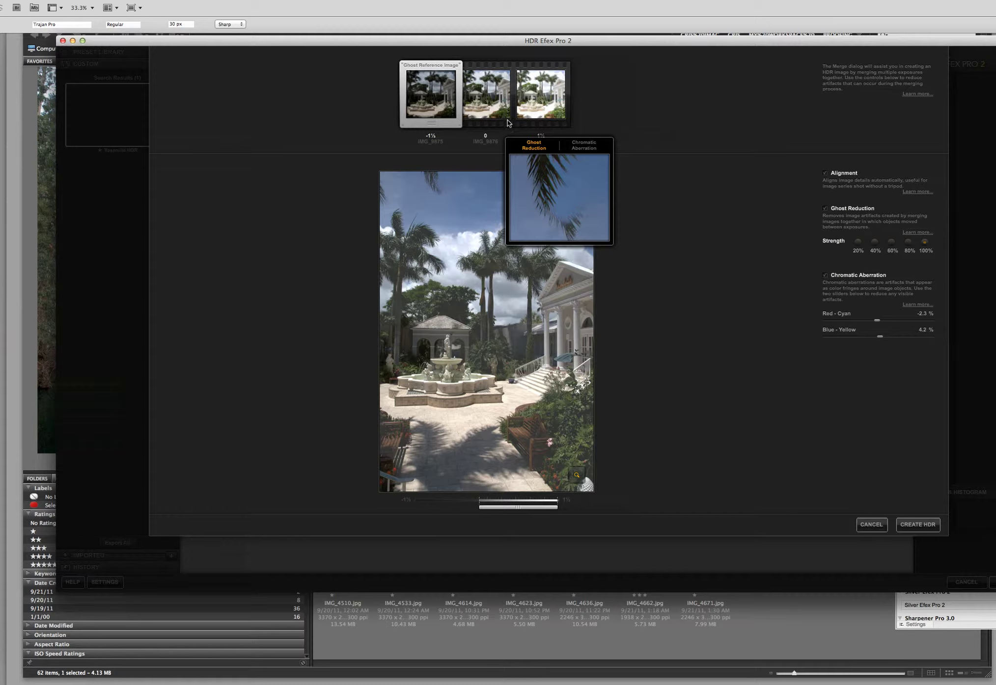
# Use the middle exposure (0) as ghost reference, inspect the palm fronds with the loupe and create the HDR image
pyautogui.click(484, 103)
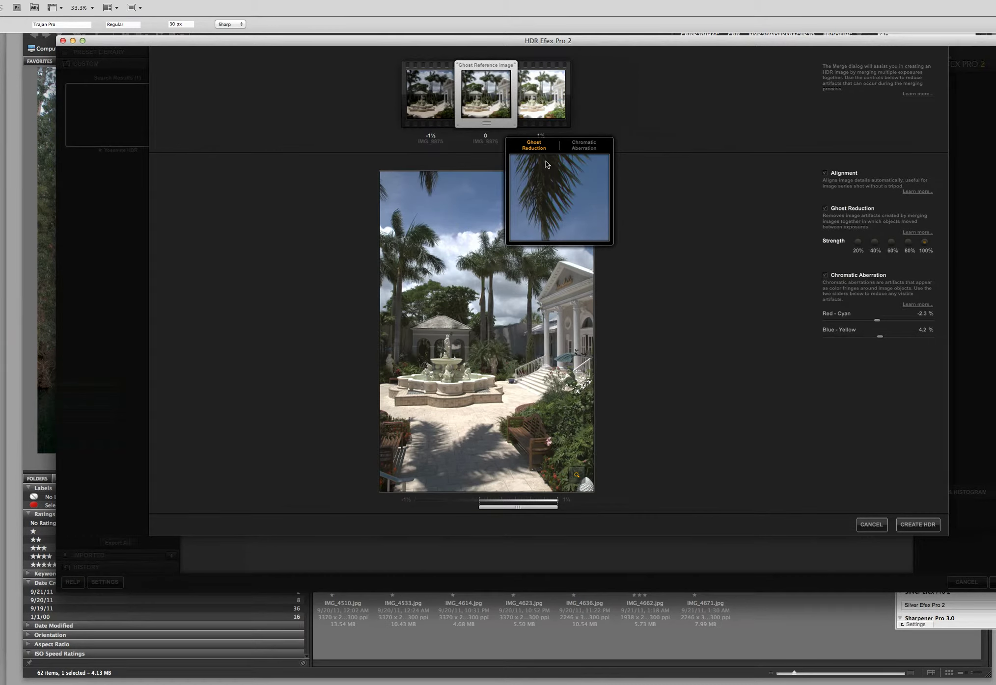
pyautogui.click(561, 205)
pyautogui.moveTo(561, 206); pyautogui.dragTo(518, 247)
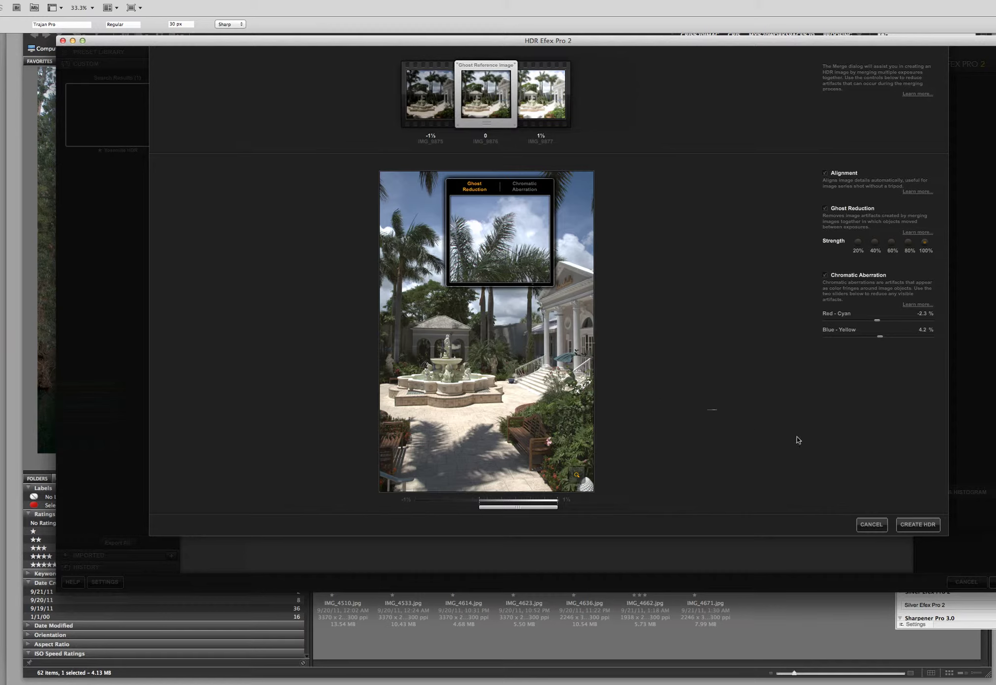
pyautogui.click(916, 526)
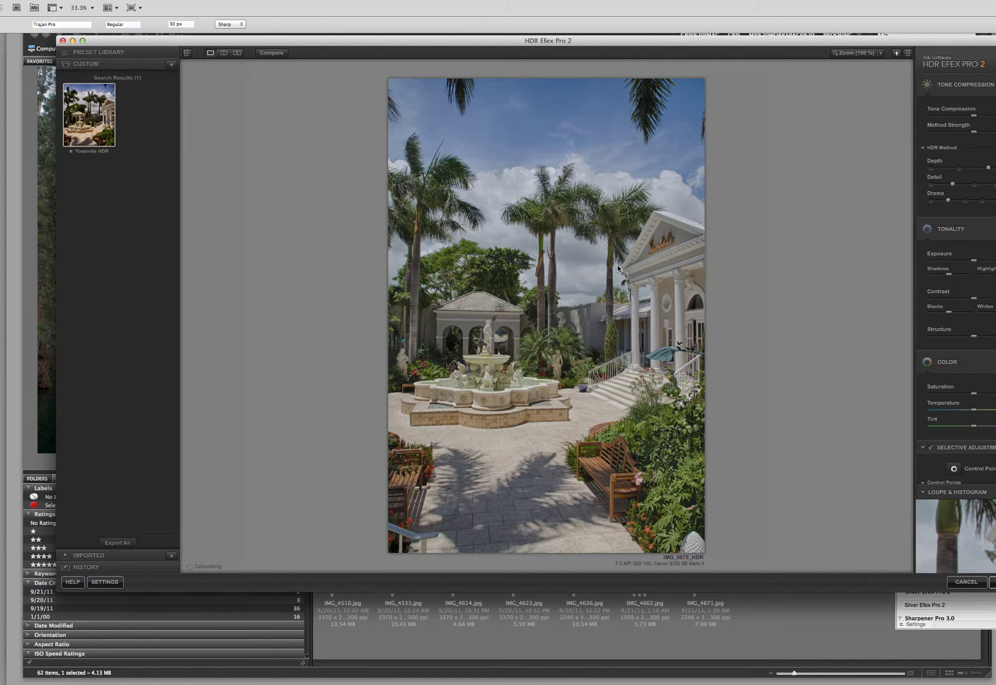
# Open the full preset library and try the 07 - Bright and 10 - Structurized 1 presets on the image
pyautogui.click(101, 52)
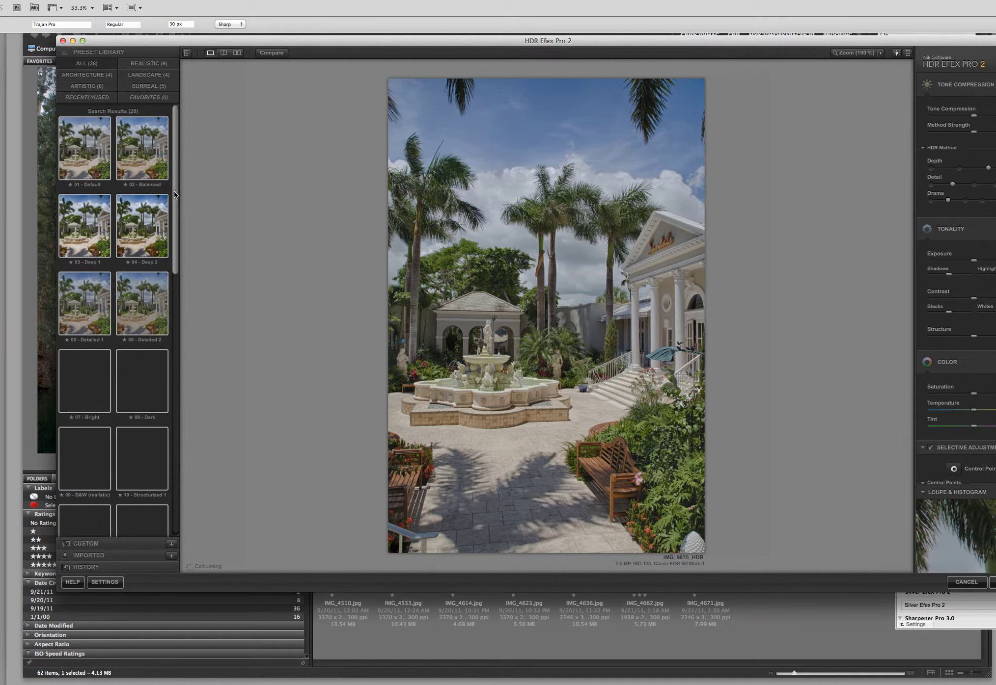
pyautogui.scroll(-1, 153, 226)
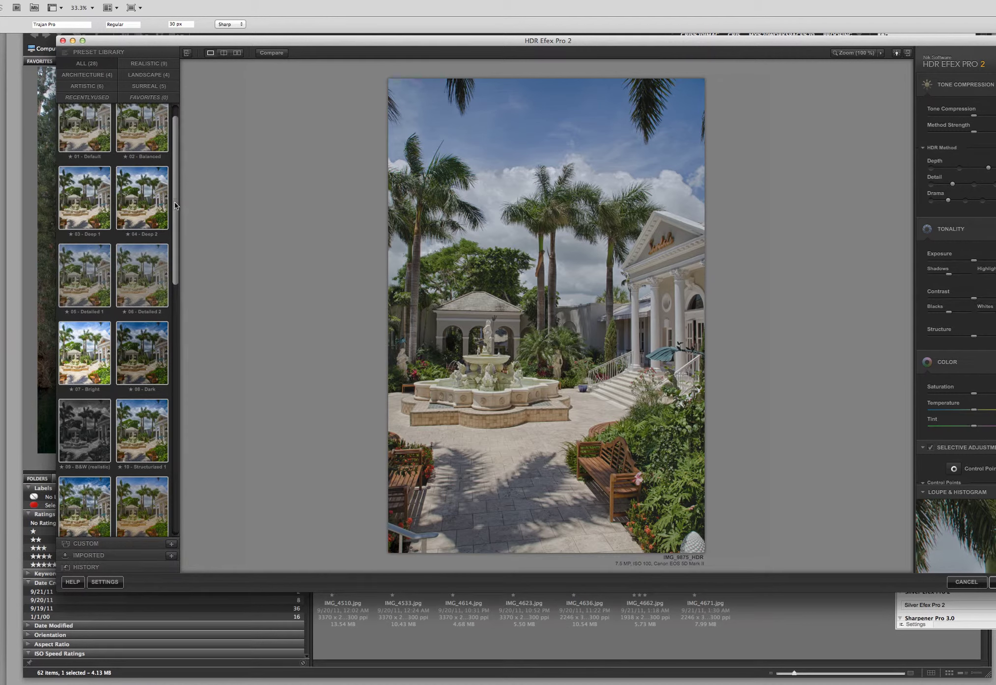
pyautogui.scroll(1, 90, 196)
pyautogui.scroll(-3, 87, 311)
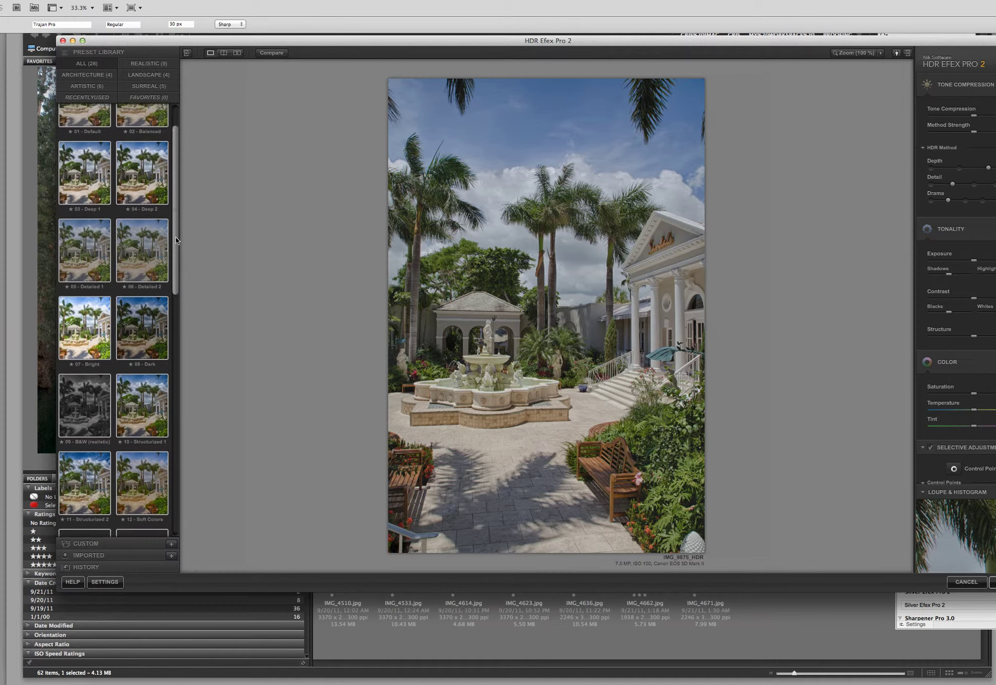
pyautogui.click(87, 309)
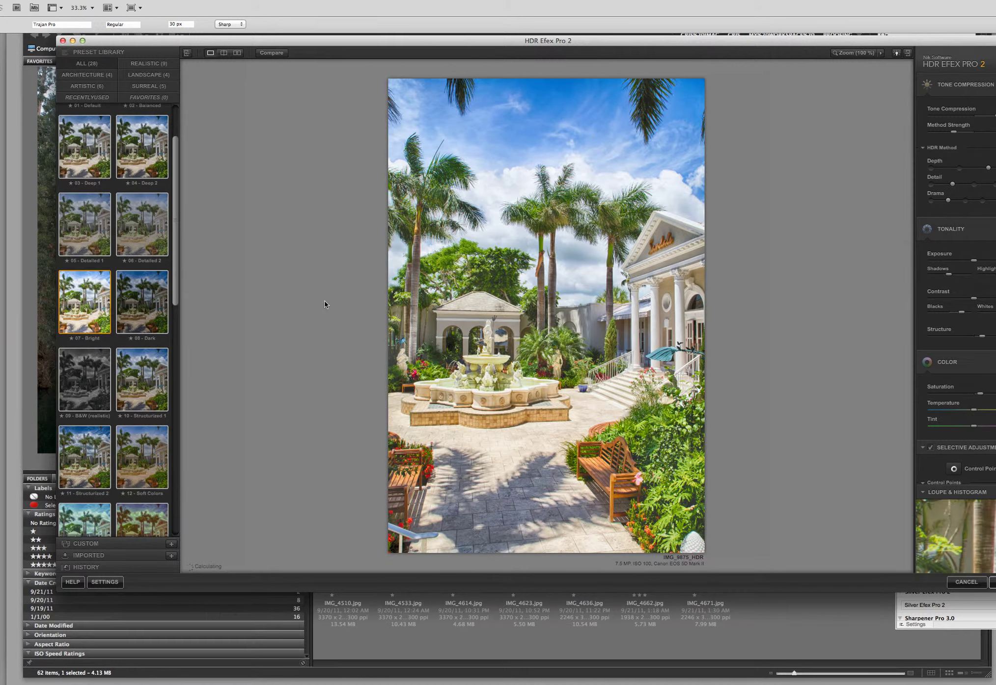
pyautogui.scroll(-3, 151, 318)
pyautogui.click(151, 318)
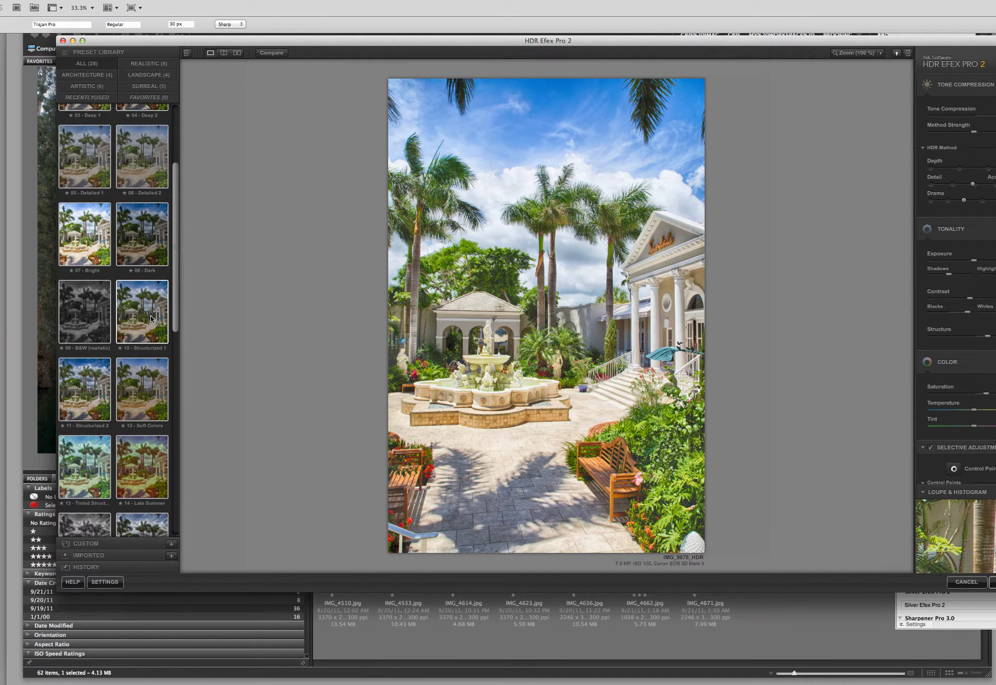
# Try the 16 - Dramatic and 22 - Indoor 2 presets on the image
pyautogui.scroll(-1, 175, 292)
pyautogui.scroll(-10, 174, 291)
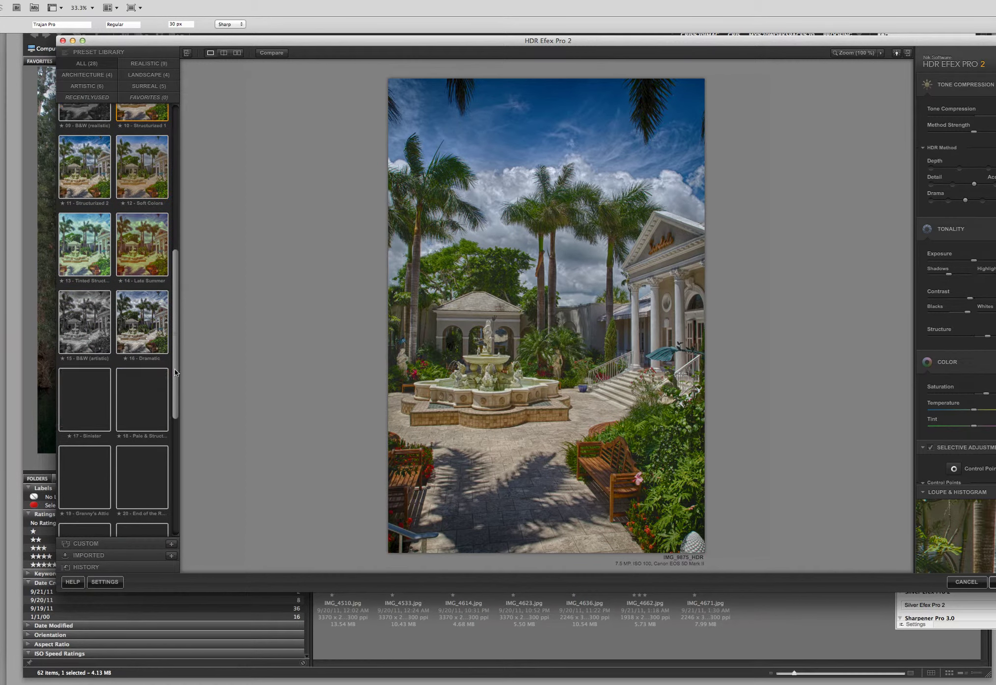
pyautogui.click(167, 330)
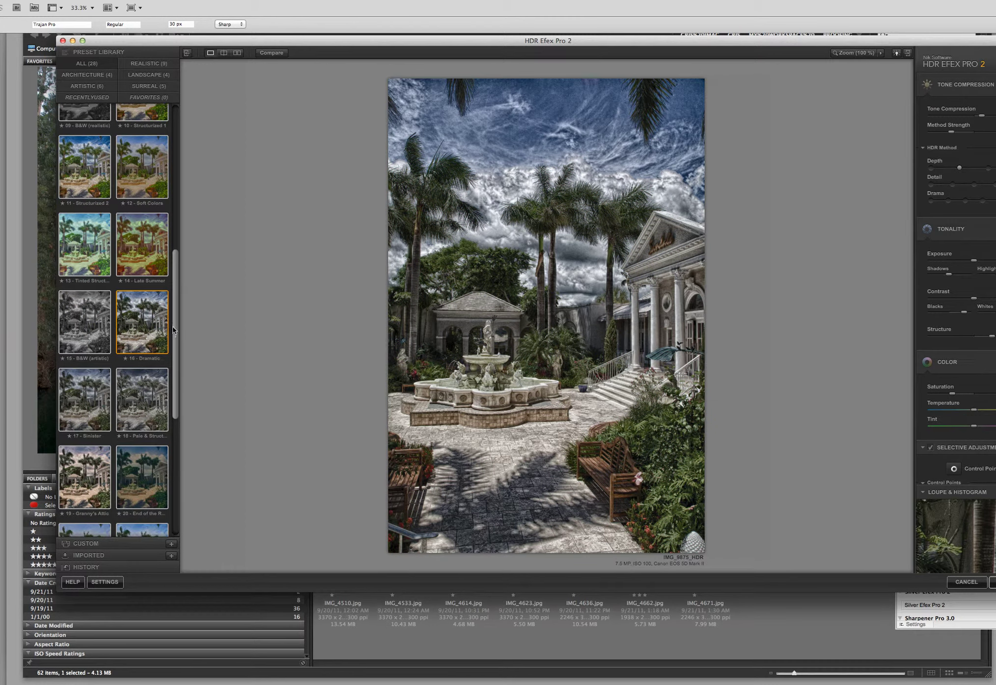
pyautogui.scroll(-7, 178, 350)
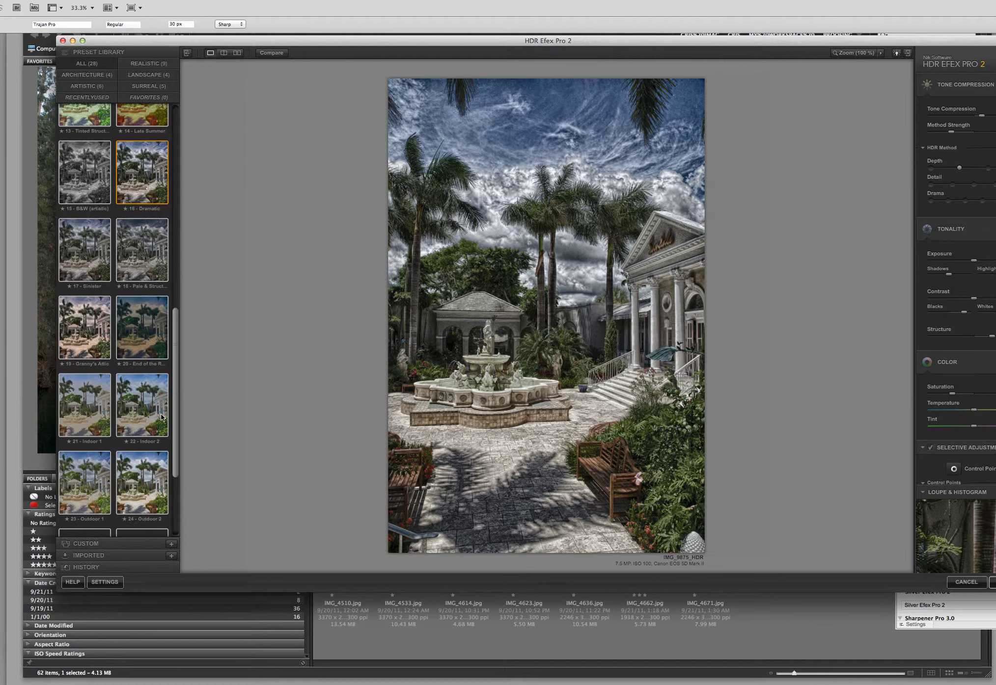
pyautogui.click(165, 426)
# Try one more preset near the end of the library and 03 - Deep 1, and return to 01 - Default
pyautogui.scroll(-6, 175, 431)
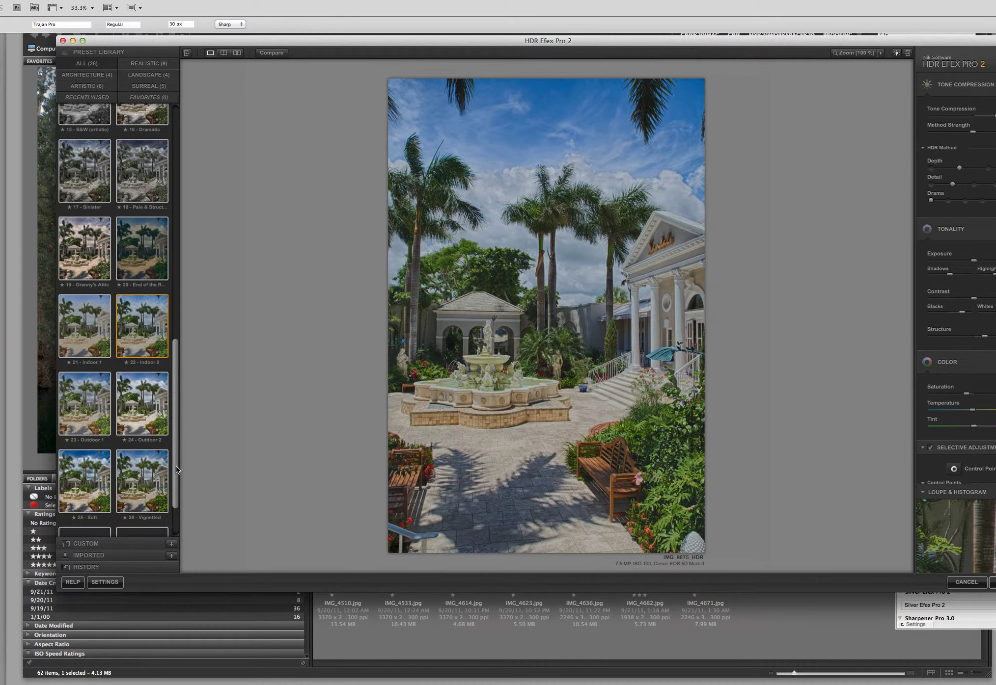
pyautogui.click(142, 443)
pyautogui.moveTo(174, 462); pyautogui.dragTo(172, 189)
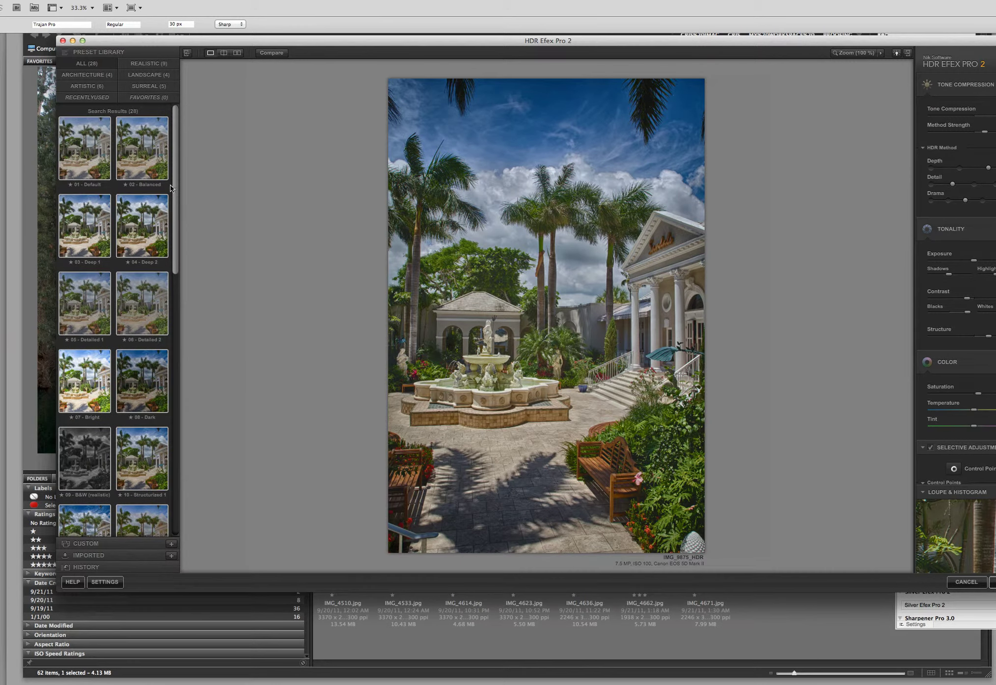
pyautogui.click(89, 249)
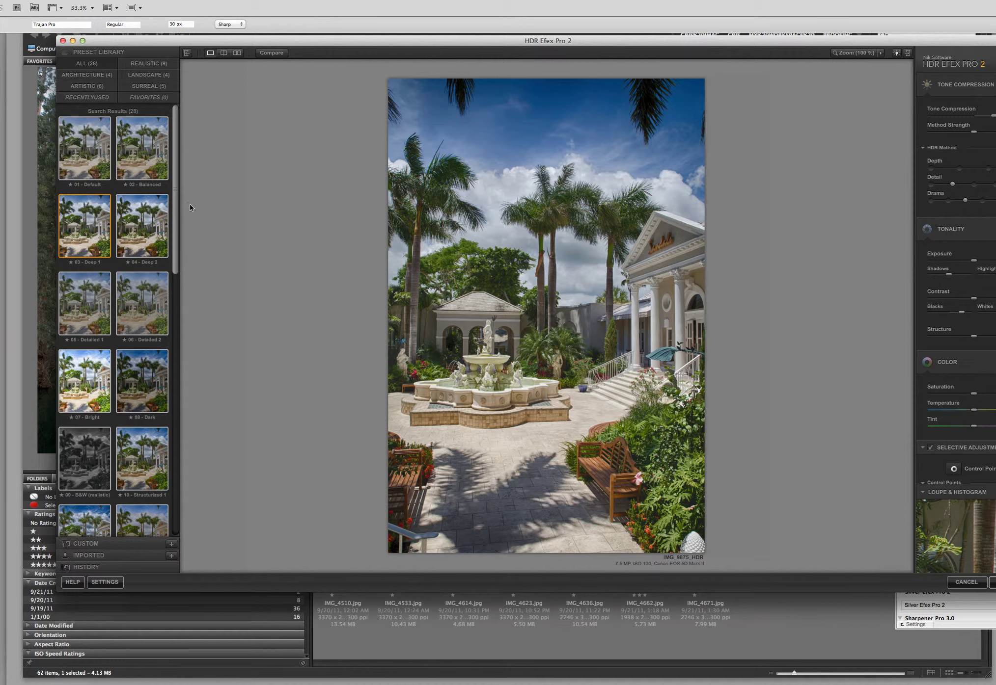
pyautogui.click(86, 159)
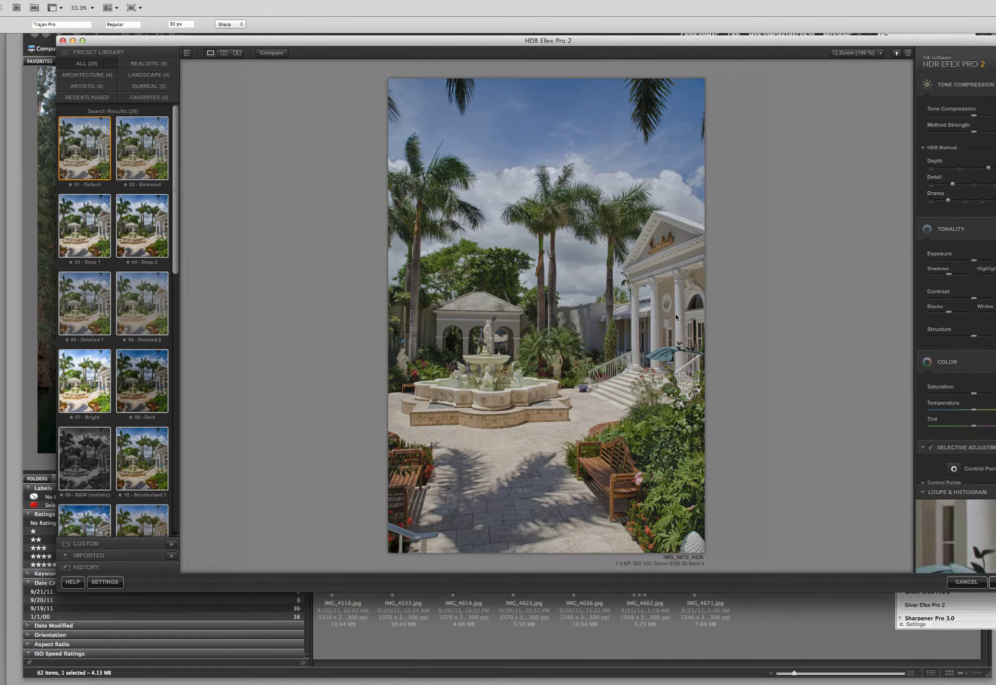
# Check the image in the split and side-by-side previews and return to the single-image view
pyautogui.click(224, 53)
pyautogui.click(237, 53)
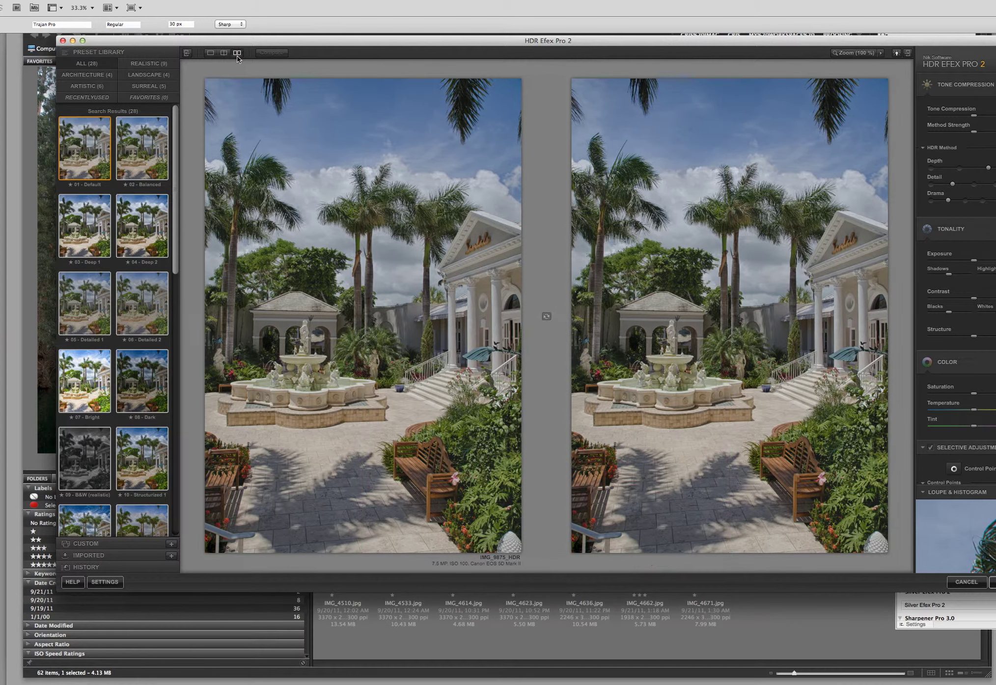
pyautogui.click(210, 53)
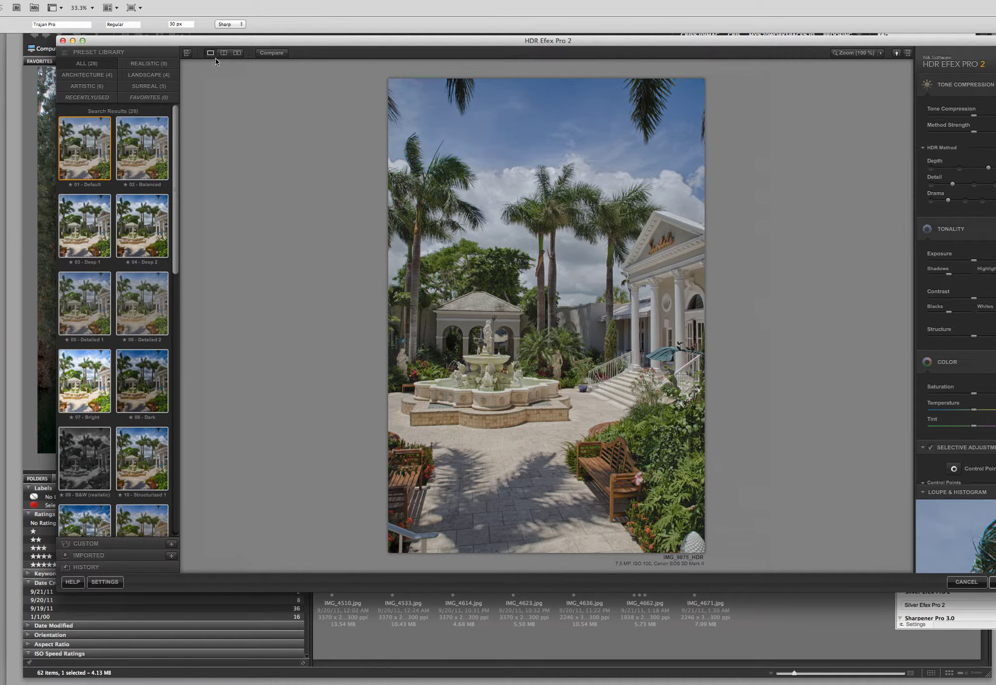
# Move the plug-in window so the adjustment controls are fully visible, and review the sections down to Finishing
pyautogui.moveTo(968, 44); pyautogui.dragTo(920, 43)
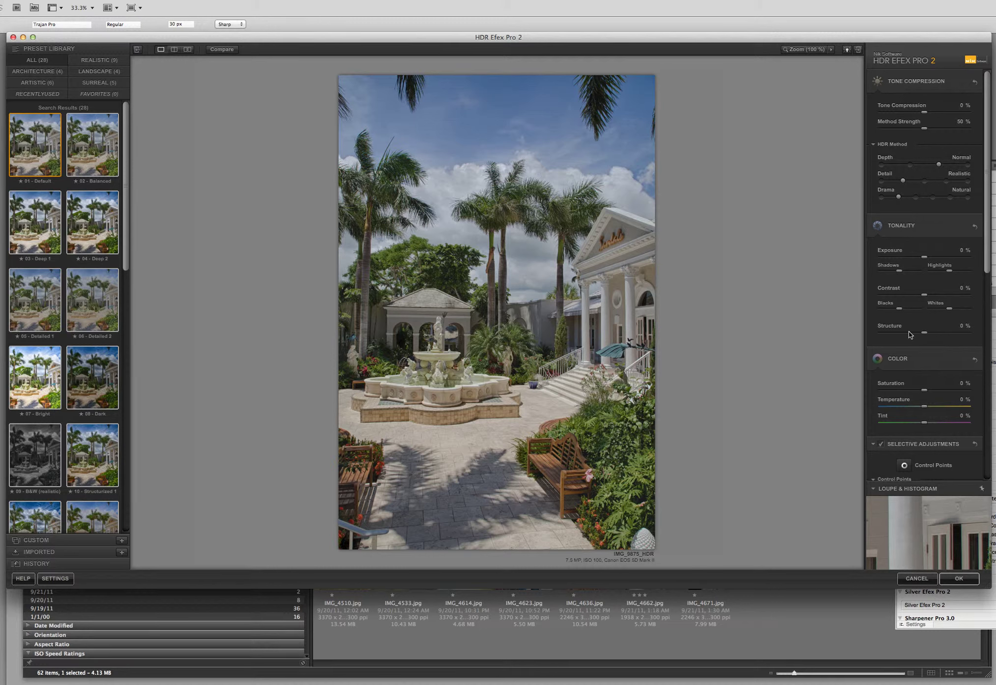
pyautogui.moveTo(988, 265); pyautogui.dragTo(986, 346)
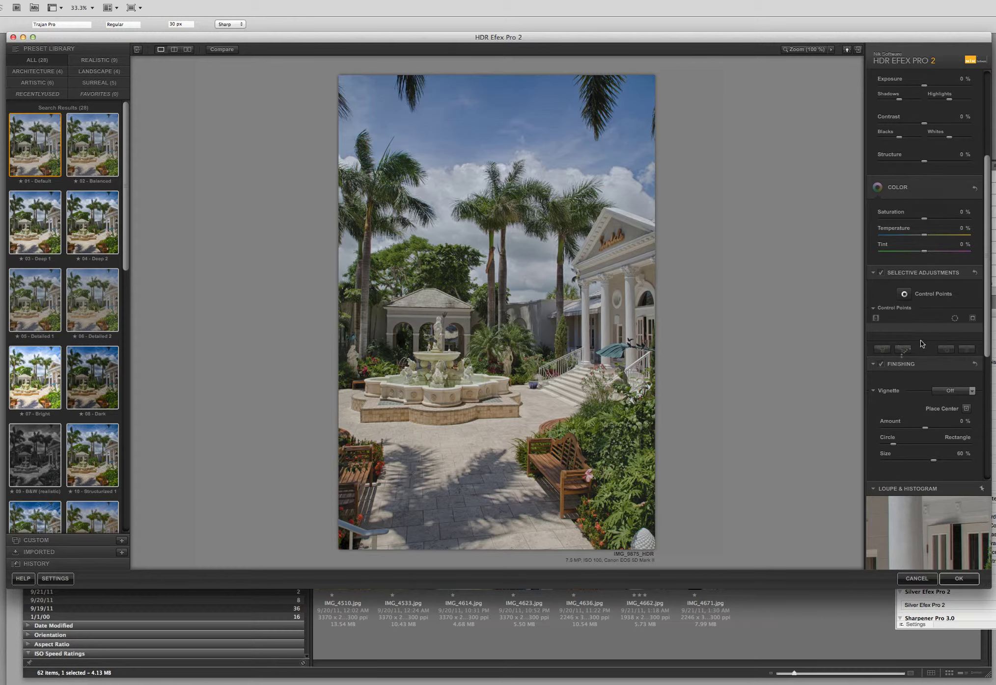
pyautogui.moveTo(986, 334); pyautogui.dragTo(987, 344)
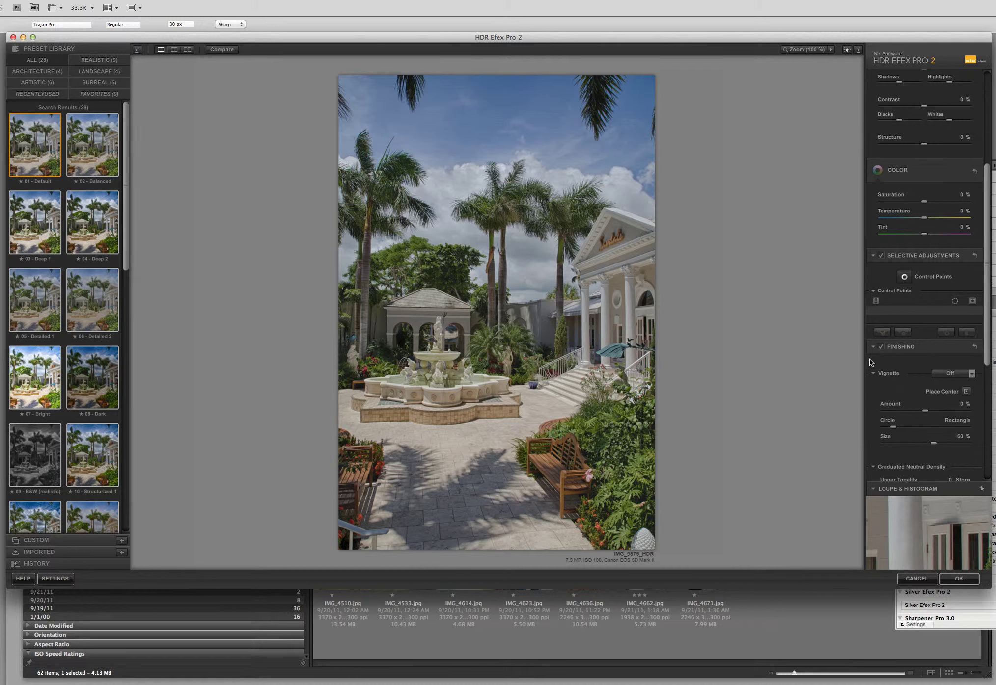
pyautogui.moveTo(987, 349); pyautogui.dragTo(910, 73)
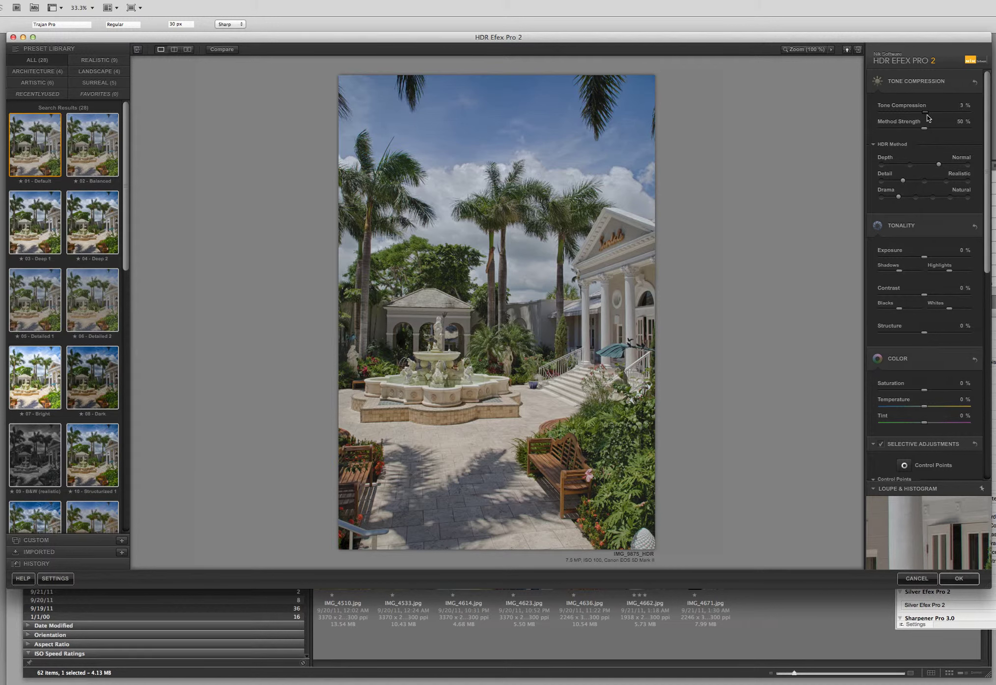
# Try Tone Compression at 77%, 89% and -100%, and set it to -37%
pyautogui.moveTo(934, 117); pyautogui.dragTo(958, 117)
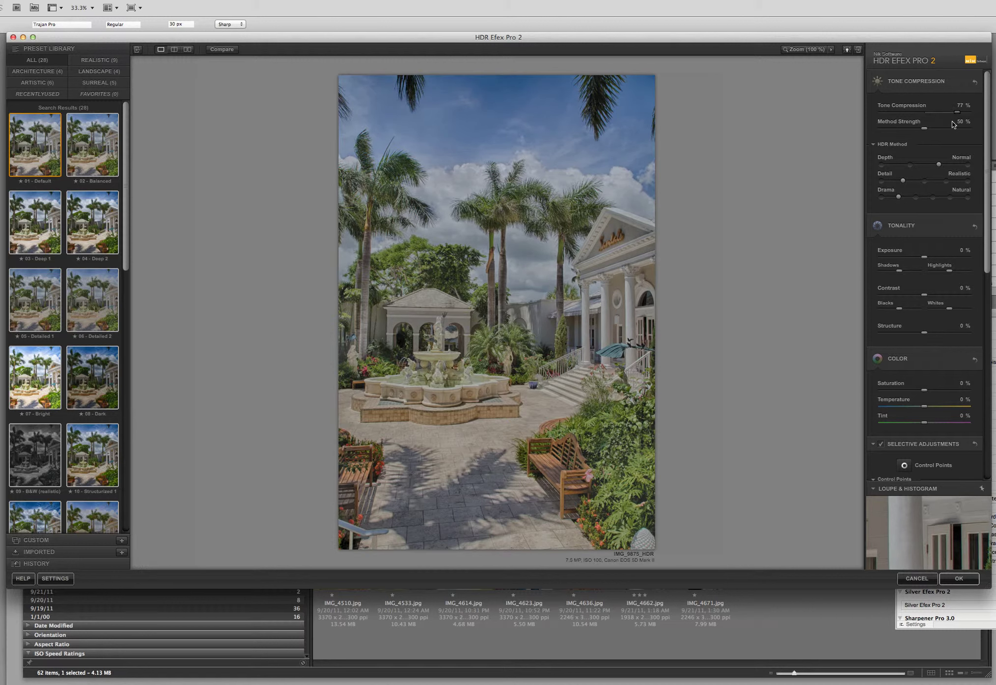
pyautogui.moveTo(961, 116); pyautogui.dragTo(965, 116)
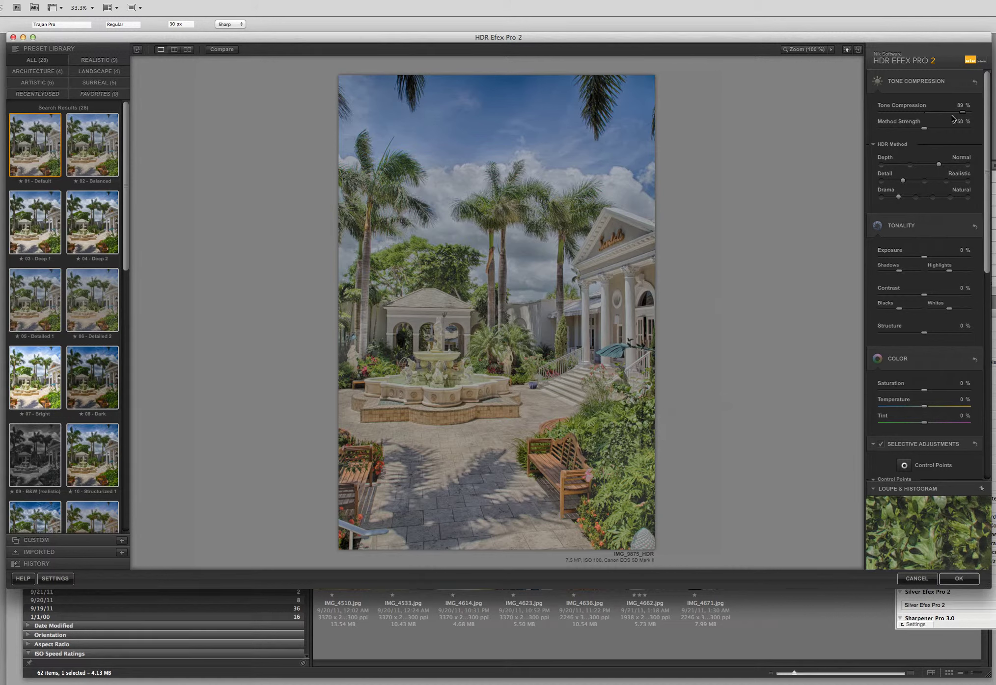
pyautogui.moveTo(961, 112); pyautogui.dragTo(881, 118)
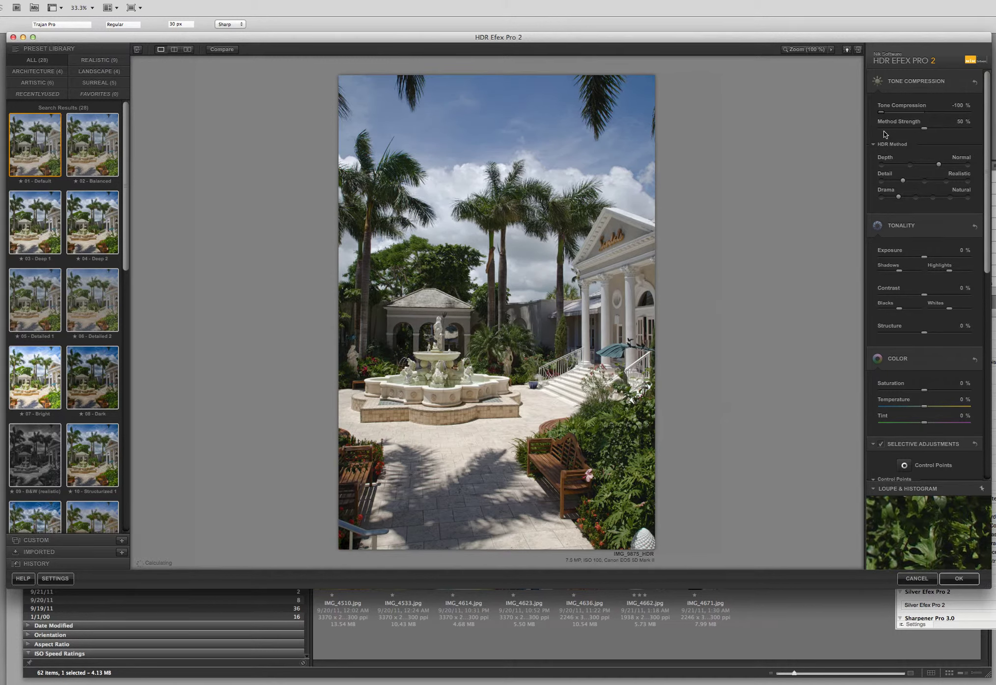
pyautogui.moveTo(880, 117); pyautogui.dragTo(907, 116)
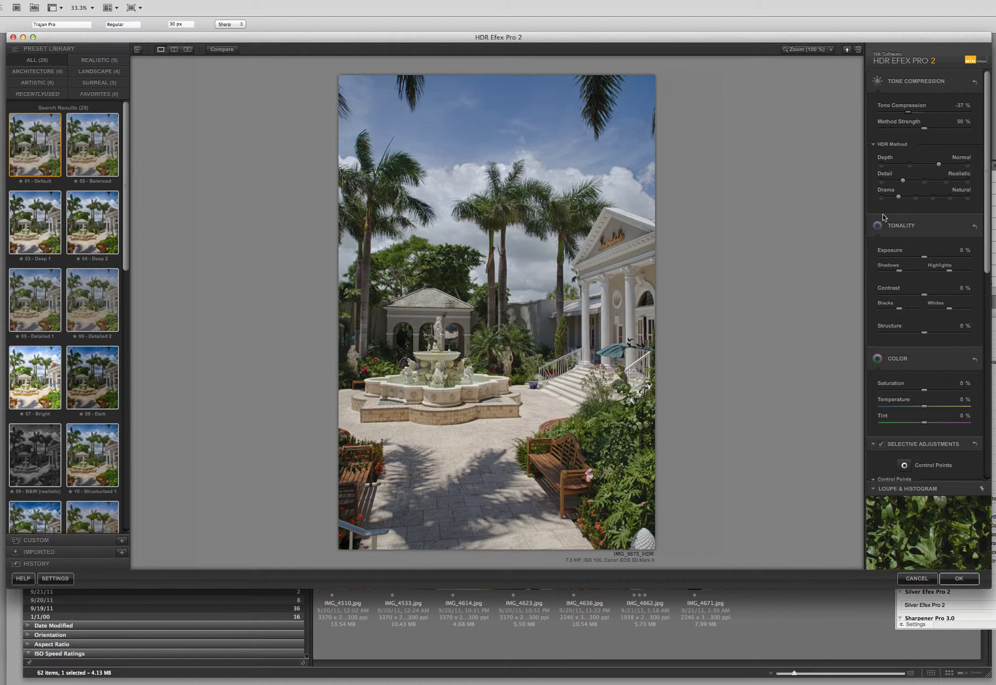
# Try the Subtle depth before keeping Normal, and set the HDR method's Detail to Accentuated after comparing it with Realistic
pyautogui.click(882, 165)
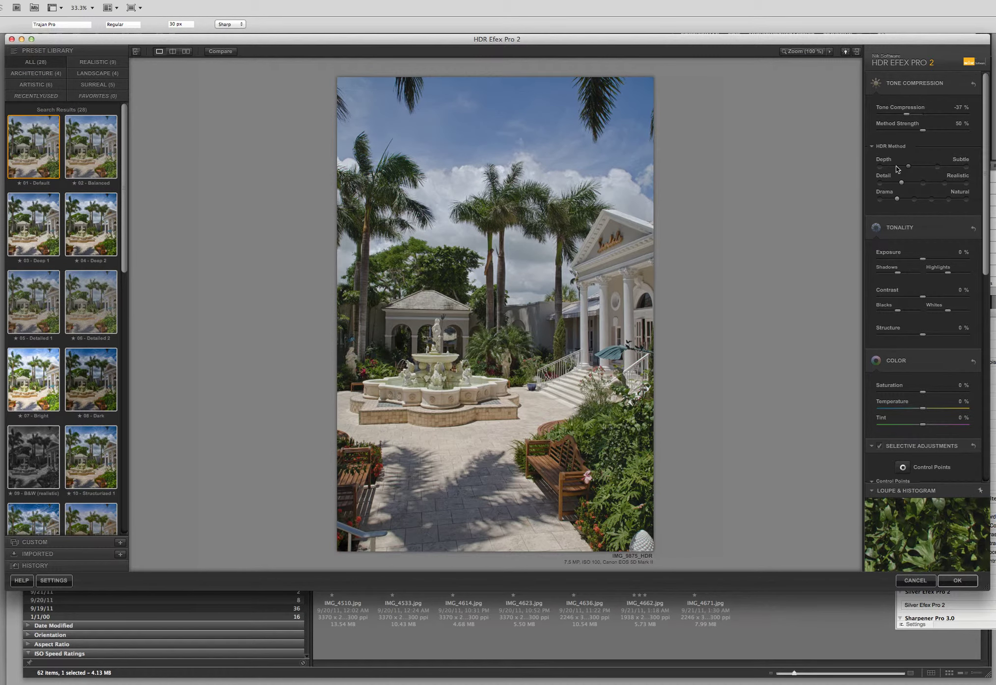
pyautogui.click(937, 168)
pyautogui.click(923, 184)
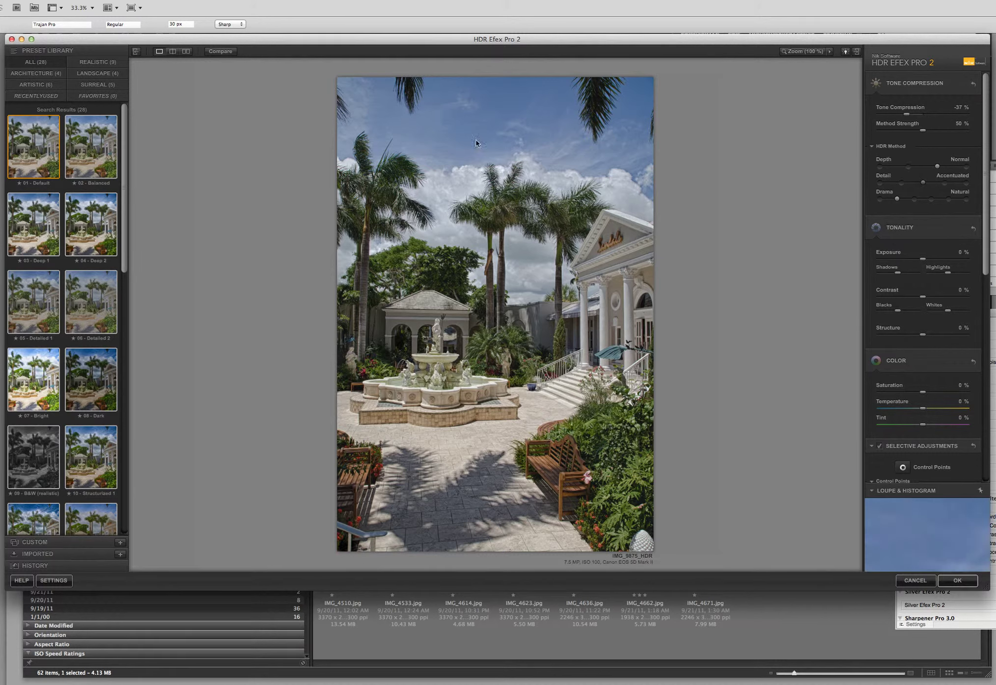
pyautogui.click(901, 185)
pyautogui.click(923, 184)
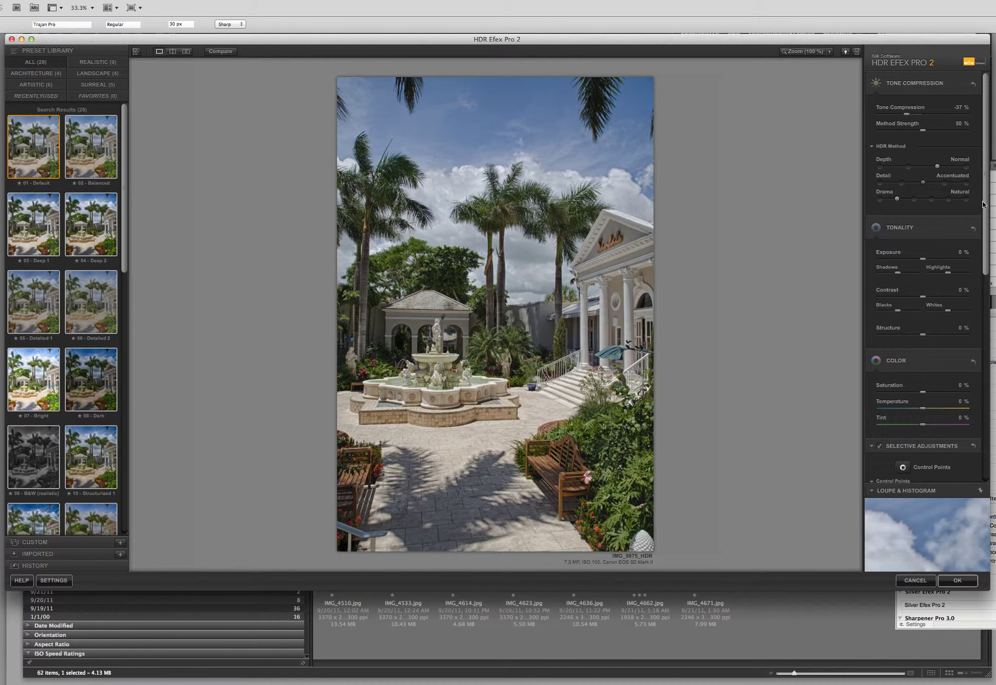
pyautogui.scroll(-1, 988, 187)
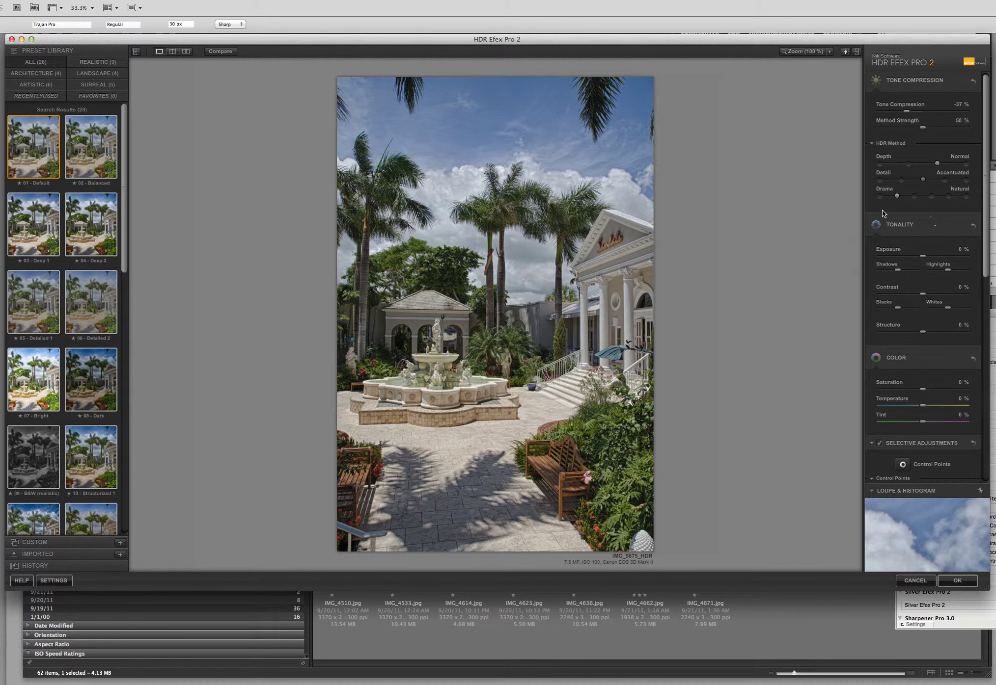
# Try the Grainy and Flat Drama settings and set the HDR method's Drama to Deep
pyautogui.click(916, 198)
pyautogui.click(932, 197)
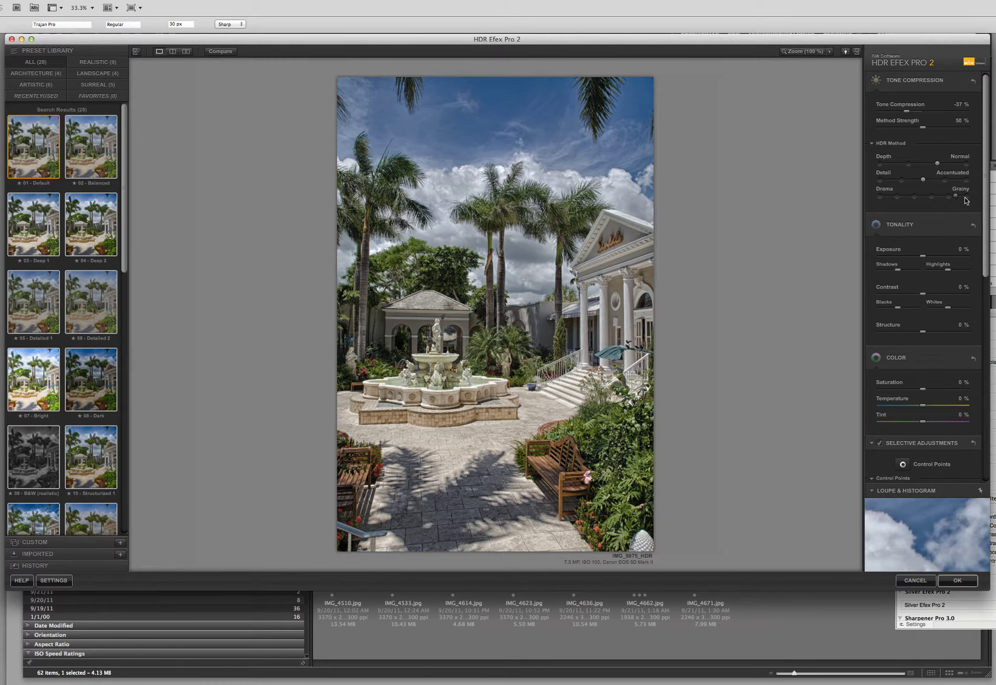
pyautogui.click(879, 197)
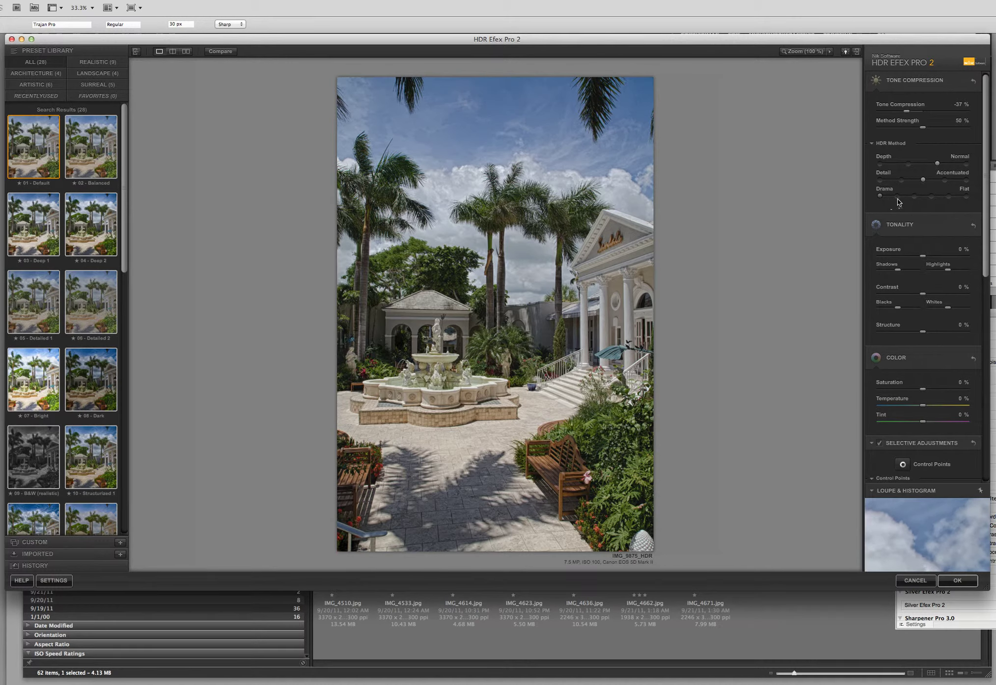
pyautogui.click(897, 197)
pyautogui.click(914, 196)
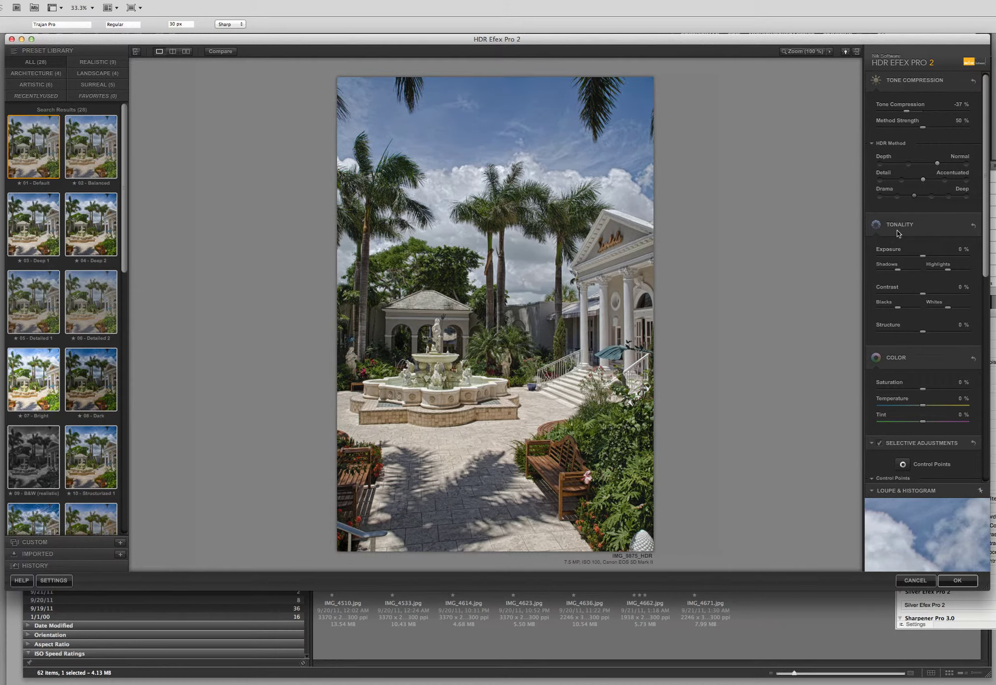
# Set the global Exposure to 8% and raise Shadows slightly
pyautogui.moveTo(984, 231); pyautogui.dragTo(992, 281)
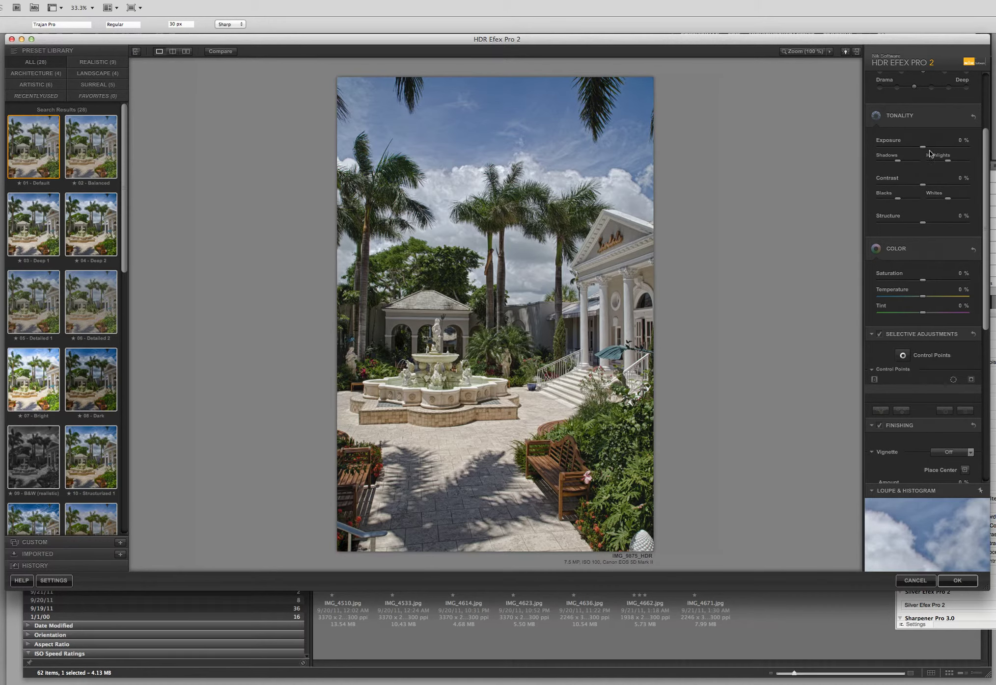
pyautogui.moveTo(925, 149); pyautogui.dragTo(926, 150)
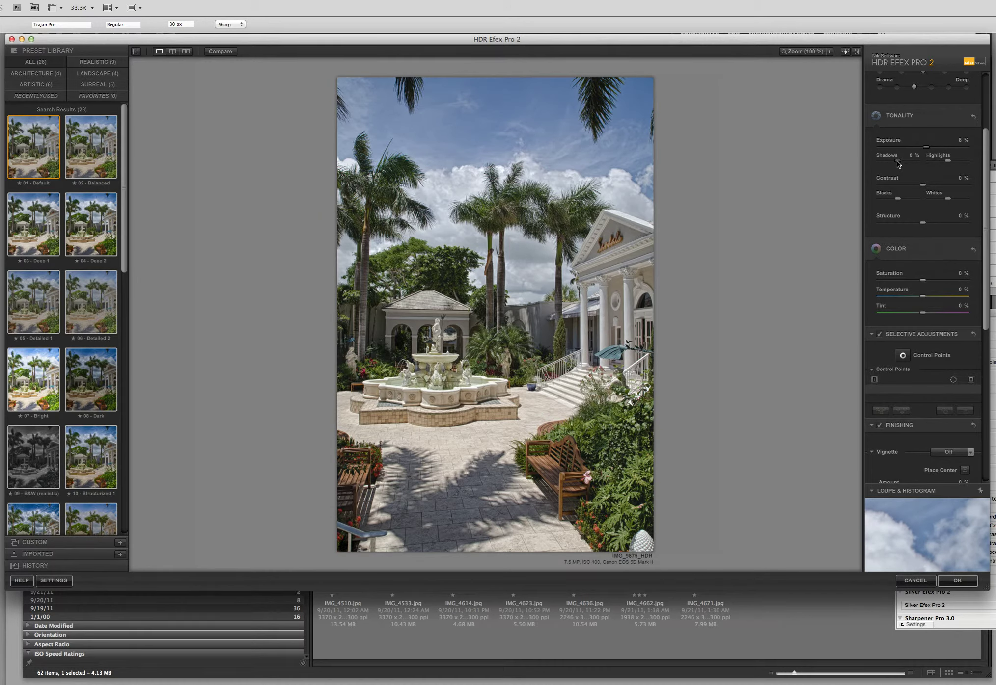
pyautogui.moveTo(898, 162)
pyautogui.mouseDown()
pyautogui.moveTo(888, 162)
pyautogui.moveTo(906, 166)
pyautogui.mouseUp()
# Set Contrast to 24%, raise Whites strongly, and lower Blacks slightly
pyautogui.moveTo(923, 188); pyautogui.dragTo(957, 202)
pyautogui.moveTo(947, 202)
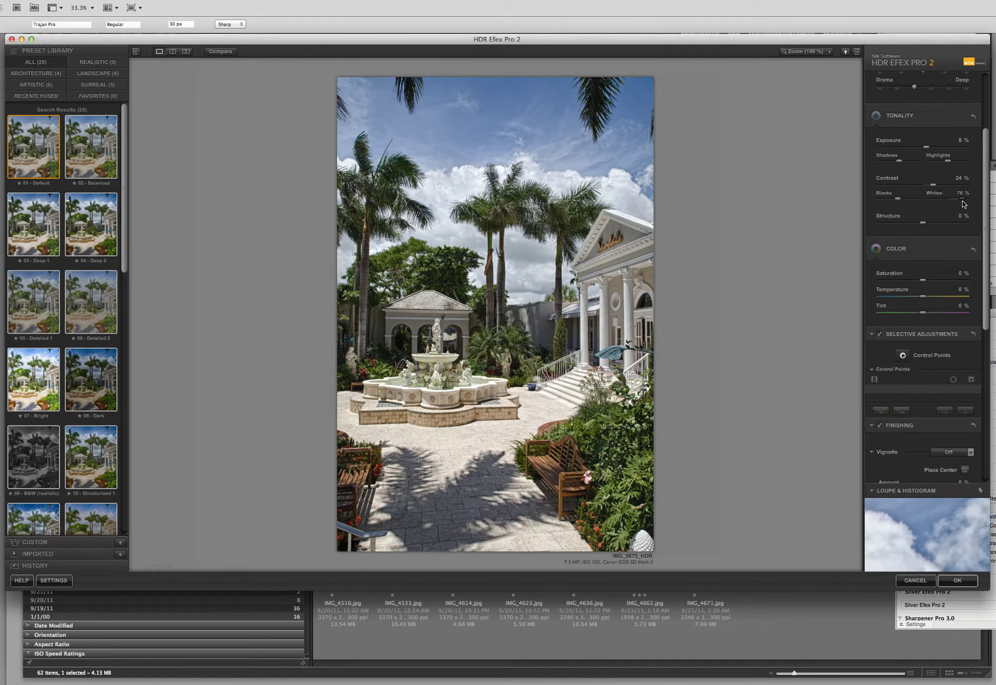
pyautogui.moveTo(963, 204); pyautogui.dragTo(964, 205)
pyautogui.moveTo(895, 204); pyautogui.dragTo(895, 202)
# Try Structure at 100% and -95%, set it to 39%, and raise Exposure to 11%
pyautogui.moveTo(936, 227); pyautogui.dragTo(979, 231)
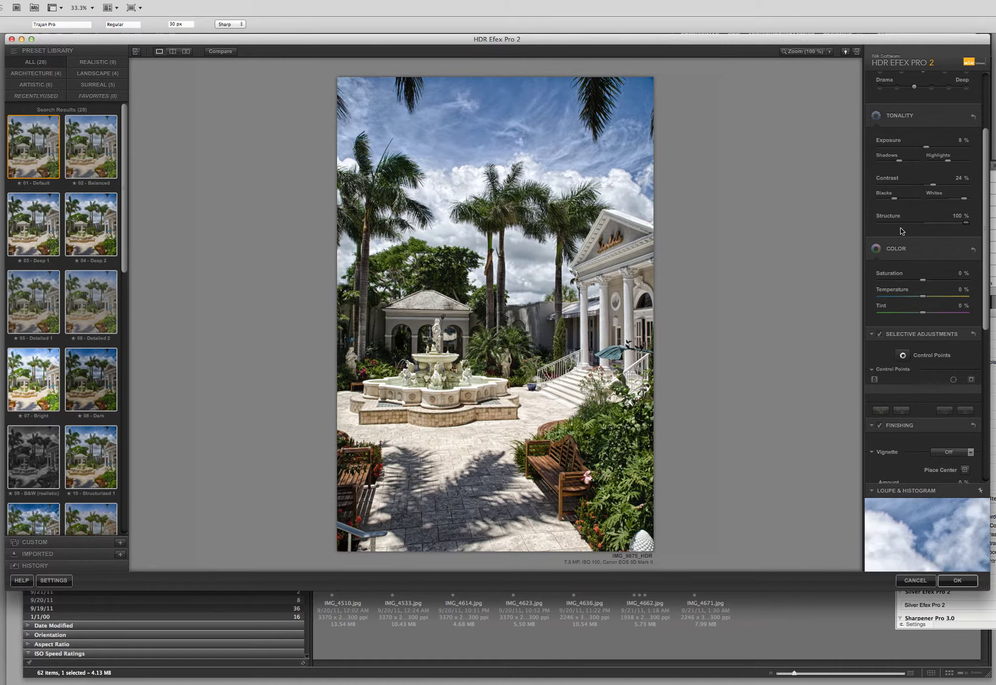
pyautogui.click(881, 224)
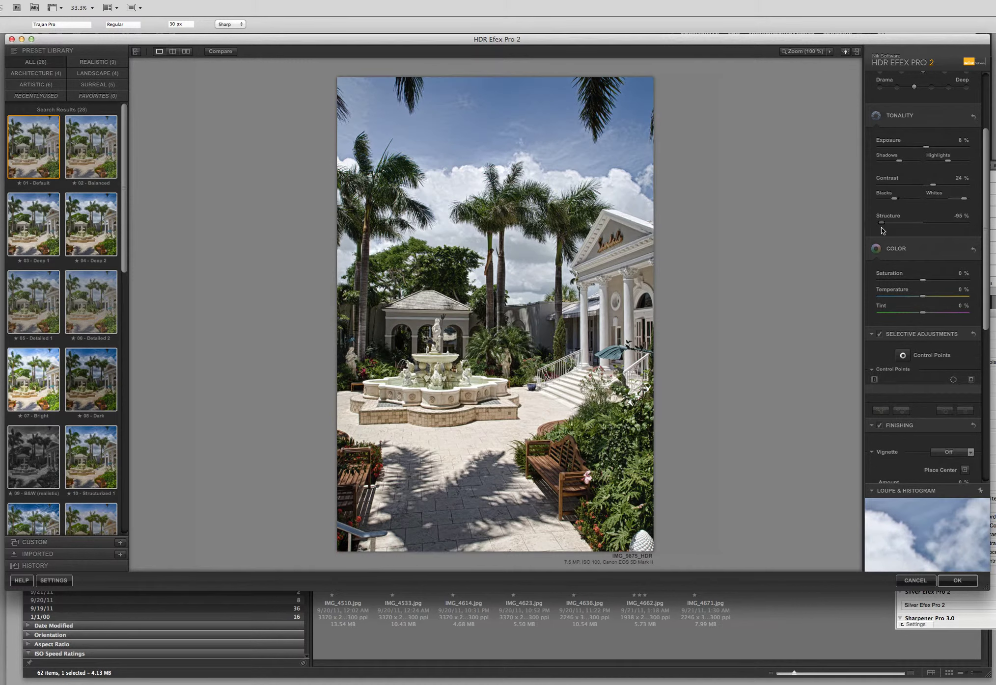
pyautogui.moveTo(881, 226); pyautogui.dragTo(939, 228)
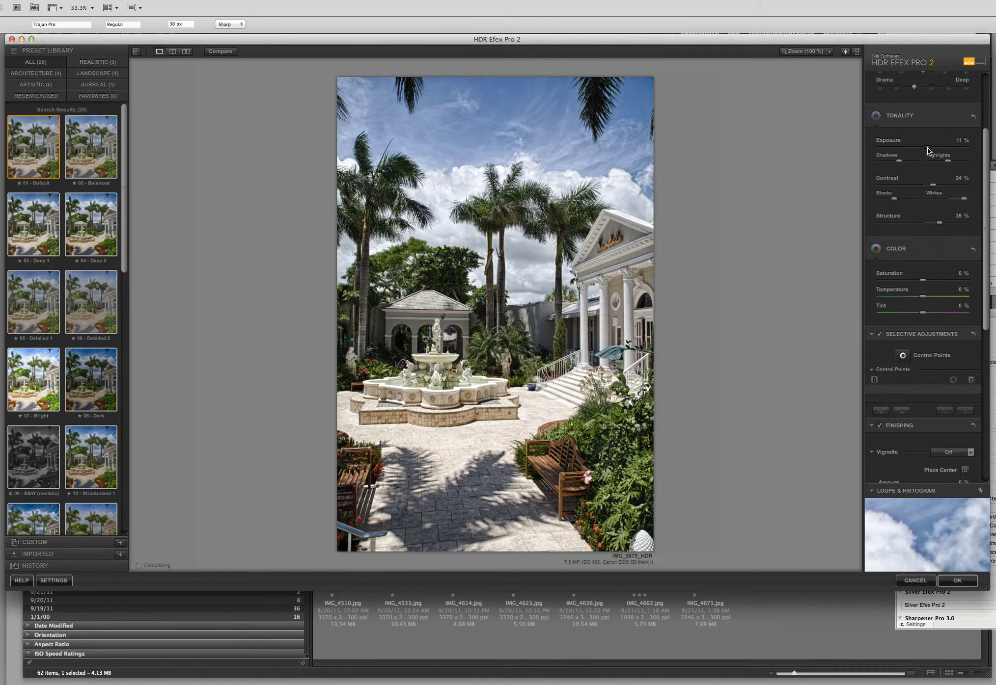
# Set the color Saturation to 26% and Temperature to 5%
pyautogui.moveTo(984, 267); pyautogui.dragTo(986, 314)
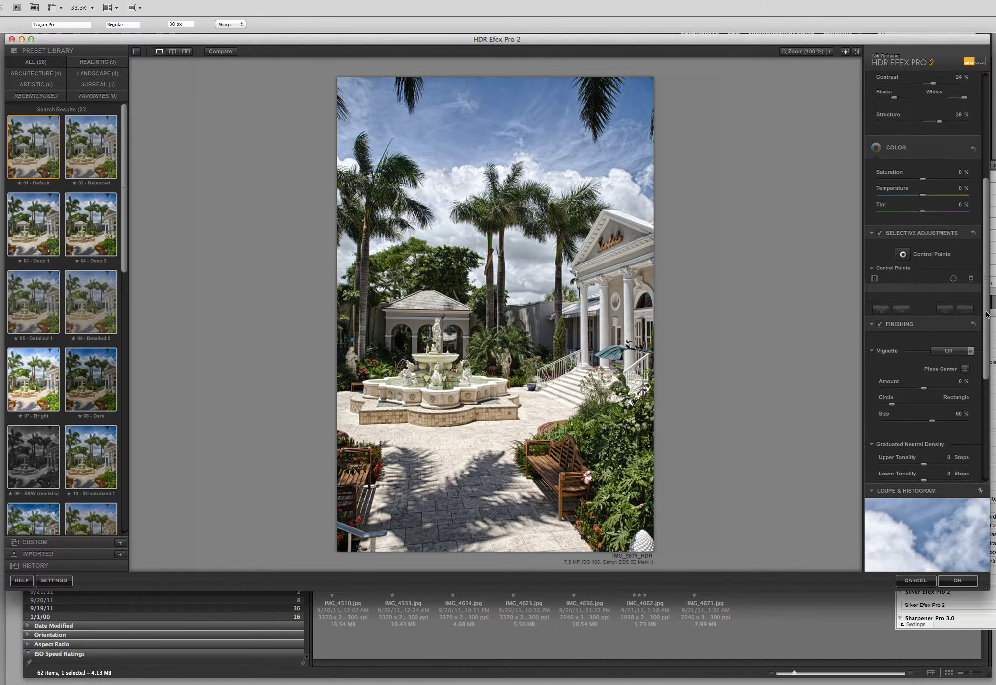
pyautogui.click(908, 255)
pyautogui.moveTo(924, 184); pyautogui.dragTo(931, 182)
pyautogui.moveTo(924, 197); pyautogui.dragTo(925, 199)
# Place a control point in the blue sky and size it to 58%, checking its coverage with the mask preview
pyautogui.scroll(-1, 971, 239)
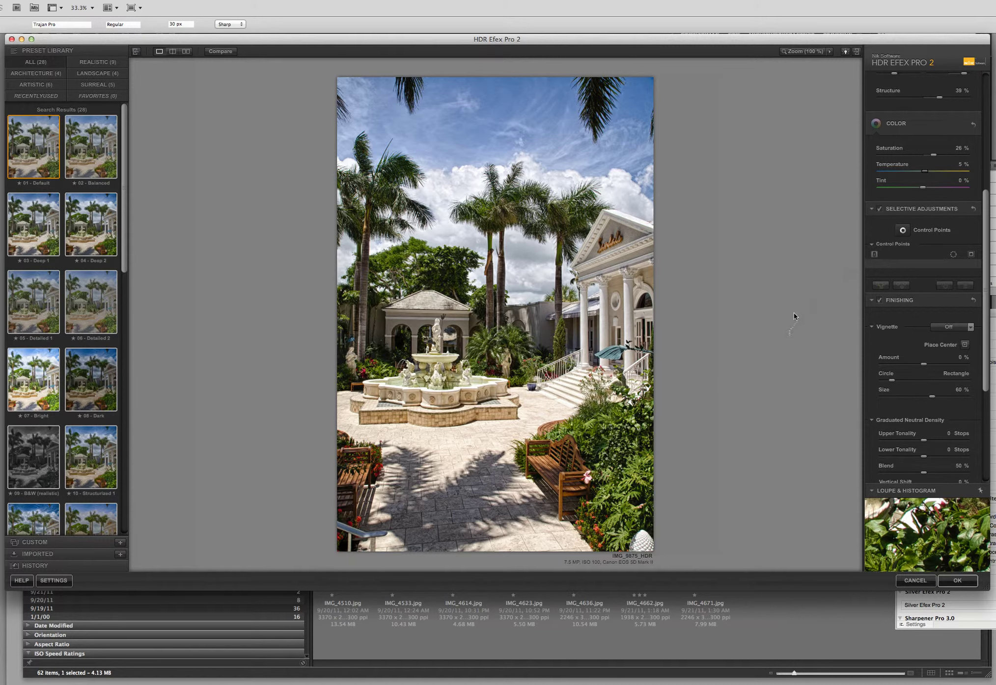
pyautogui.click(903, 231)
pyautogui.click(522, 128)
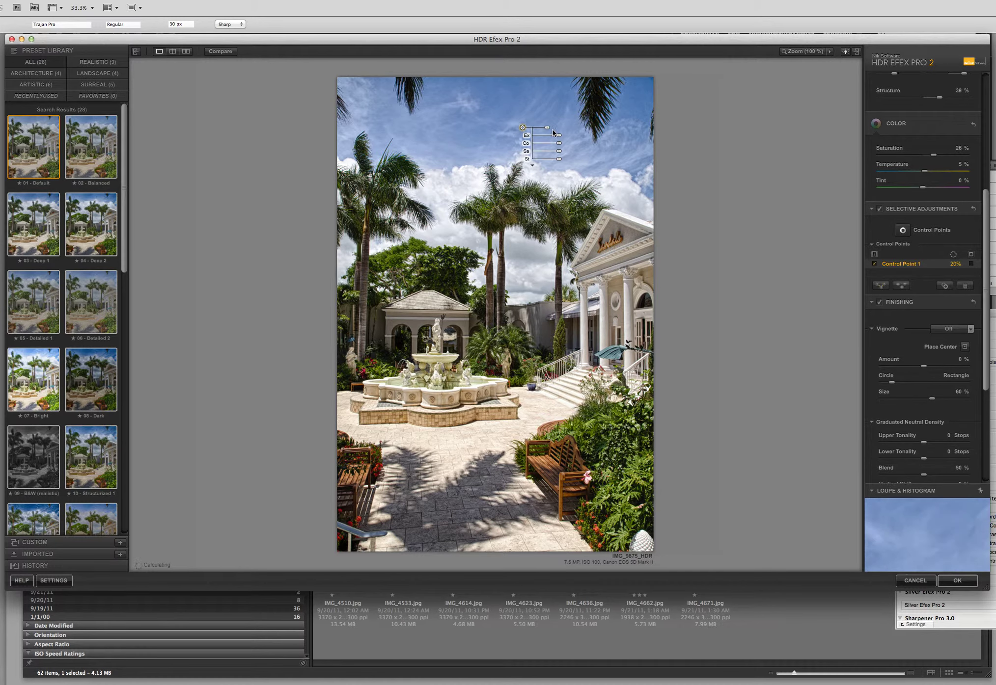
pyautogui.moveTo(556, 132); pyautogui.dragTo(564, 134)
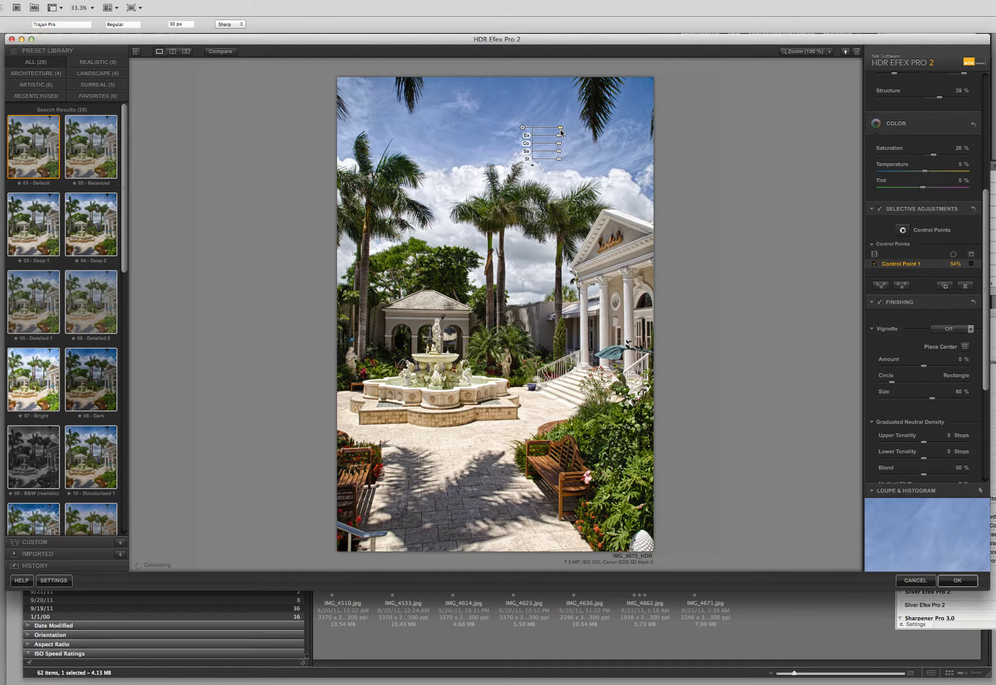
pyautogui.click(970, 264)
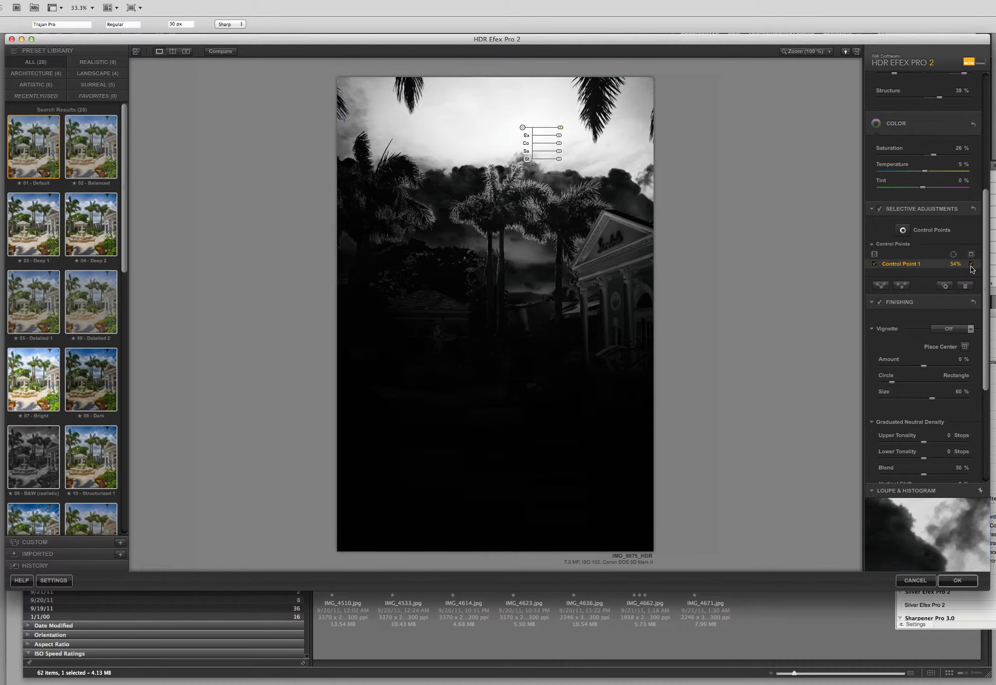
pyautogui.moveTo(558, 129); pyautogui.dragTo(561, 133)
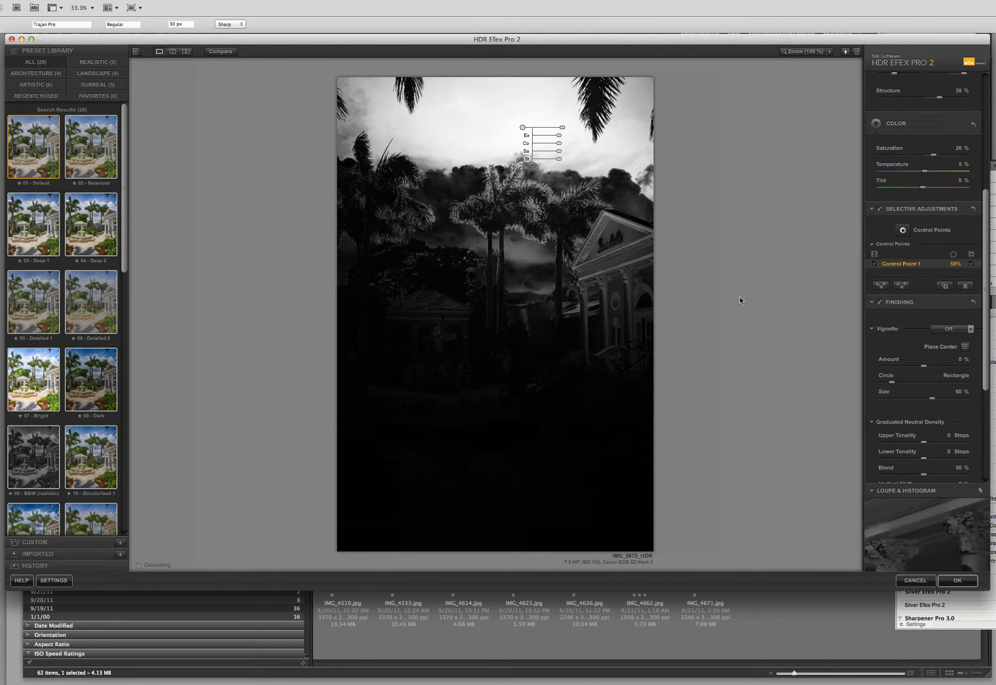
pyautogui.click(971, 265)
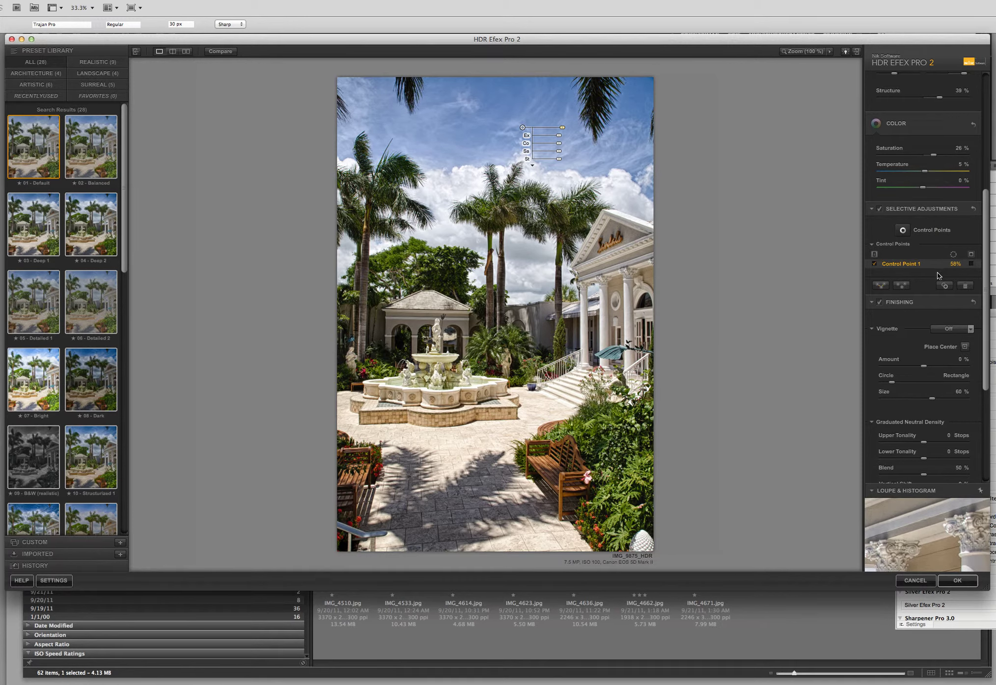
# Expand the sky control point's adjustments, lower its Method Strength and Structure, and raise its Contrast slightly
pyautogui.click(532, 166)
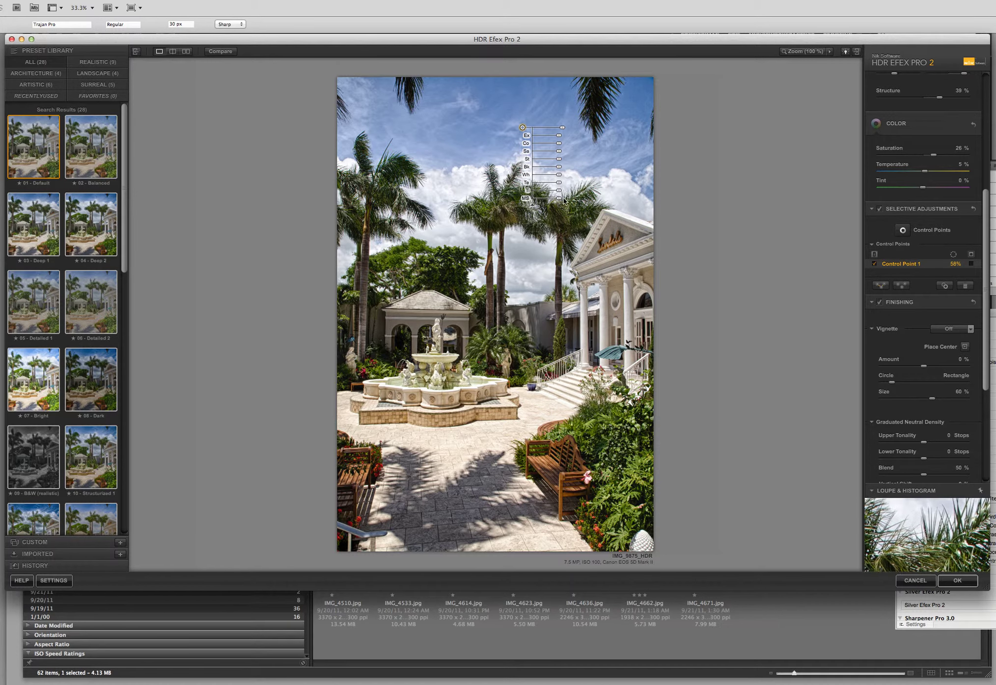
pyautogui.moveTo(560, 203); pyautogui.dragTo(545, 202)
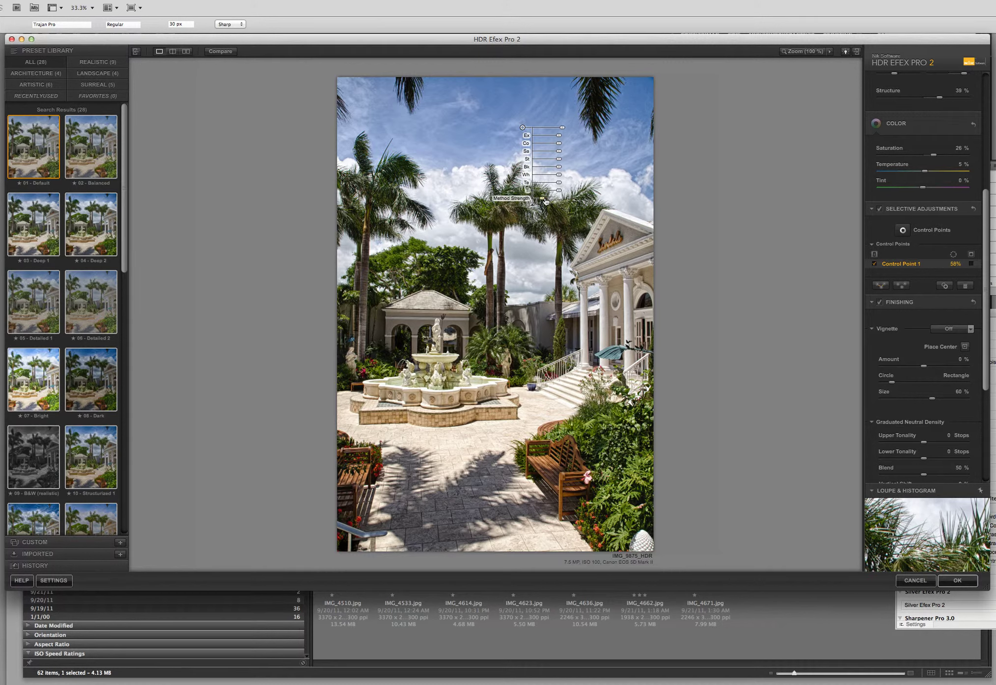
pyautogui.moveTo(544, 203); pyautogui.dragTo(551, 164)
pyautogui.click(558, 151)
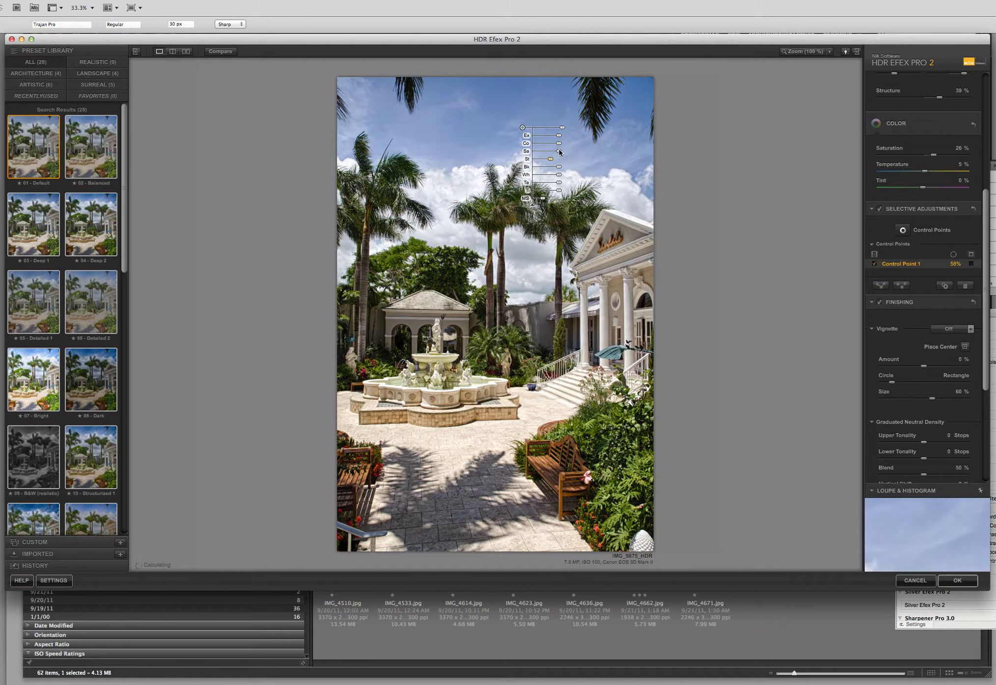
pyautogui.moveTo(558, 144); pyautogui.dragTo(564, 144)
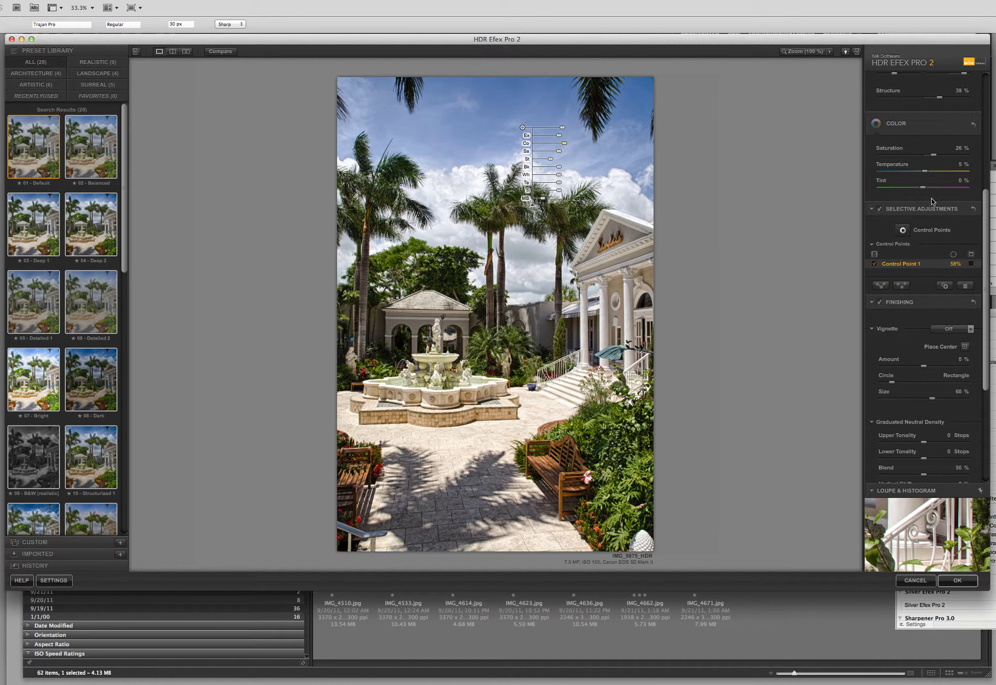
# Add a control point on the clouds above the back wall, lower its Method Strength and Structure, and set its size to 13%
pyautogui.click(883, 246)
pyautogui.click(902, 230)
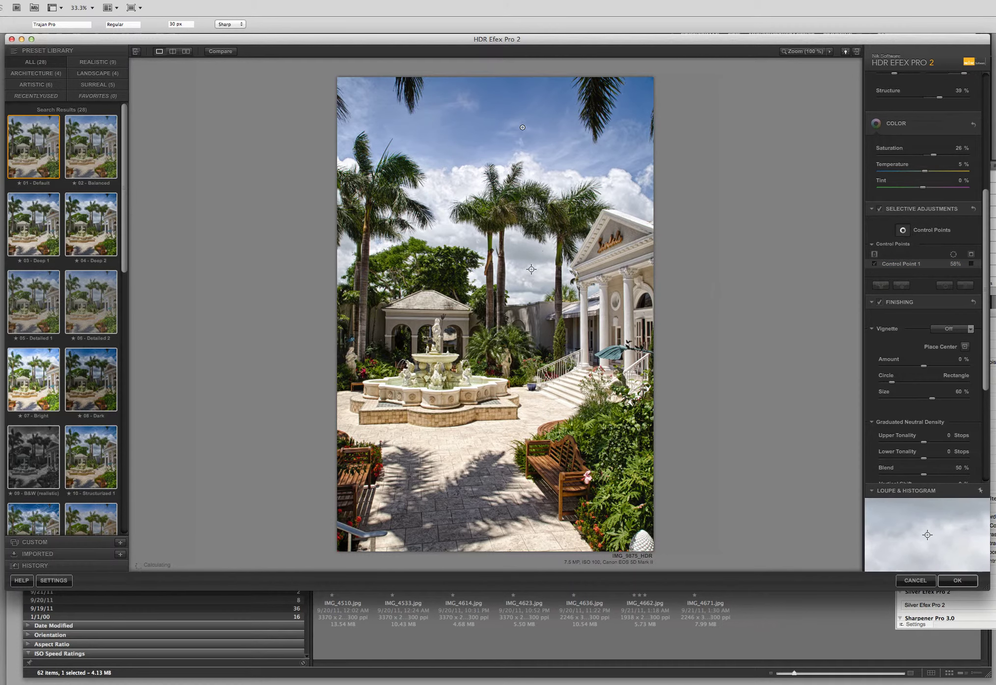
pyautogui.click(531, 269)
pyautogui.moveTo(568, 340); pyautogui.dragTo(558, 343)
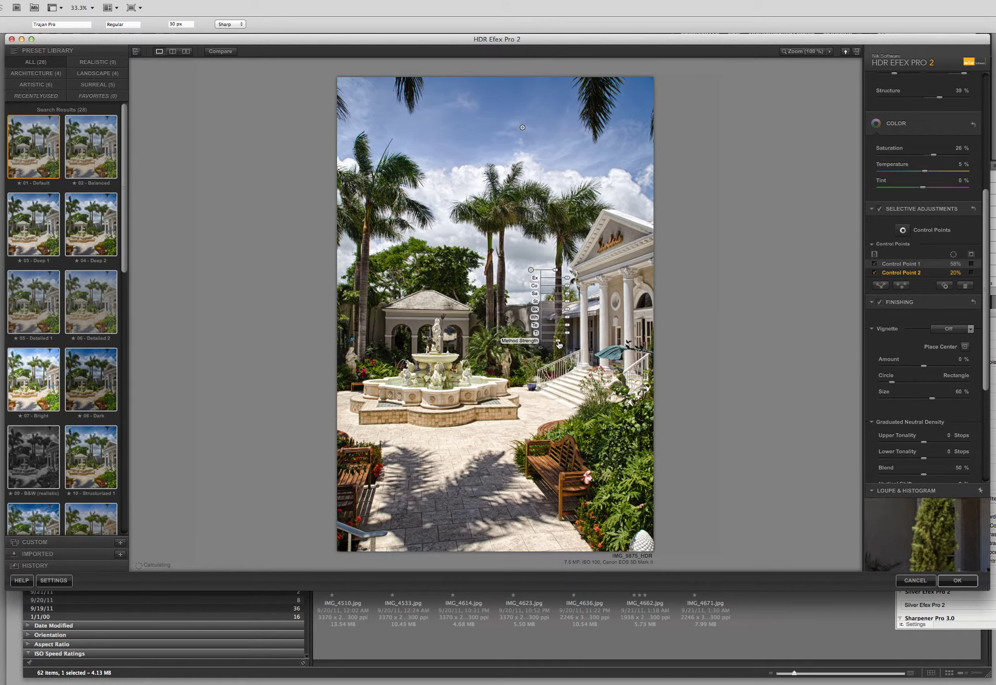
pyautogui.moveTo(567, 301); pyautogui.dragTo(553, 275)
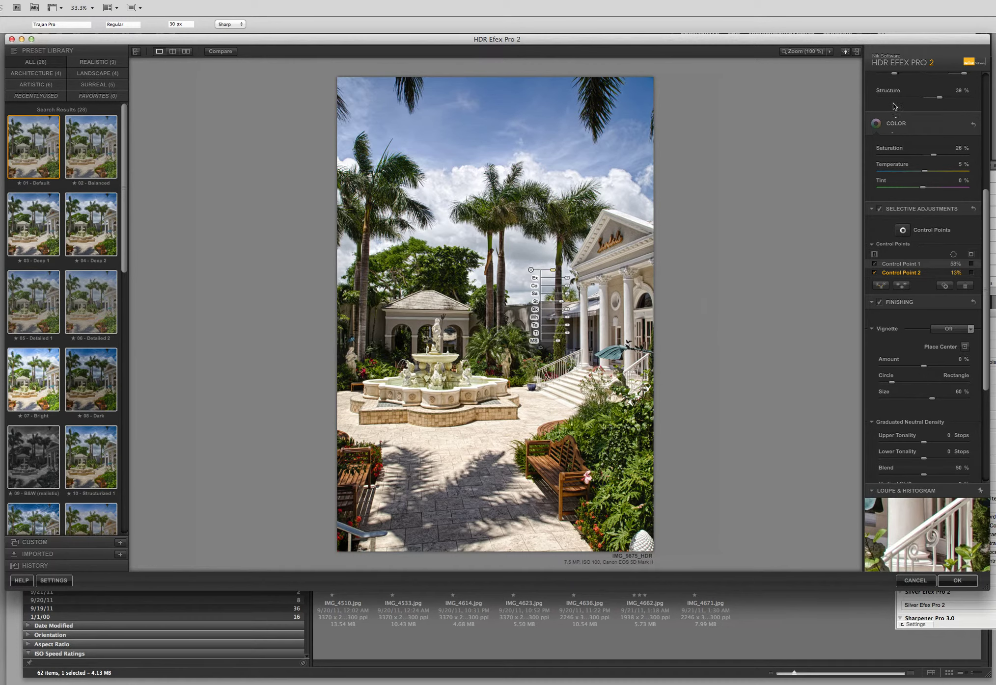
# Add a control point on the shaded foreground paving and lower its Exposure, checking the affected area in the mask preview
pyautogui.click(903, 230)
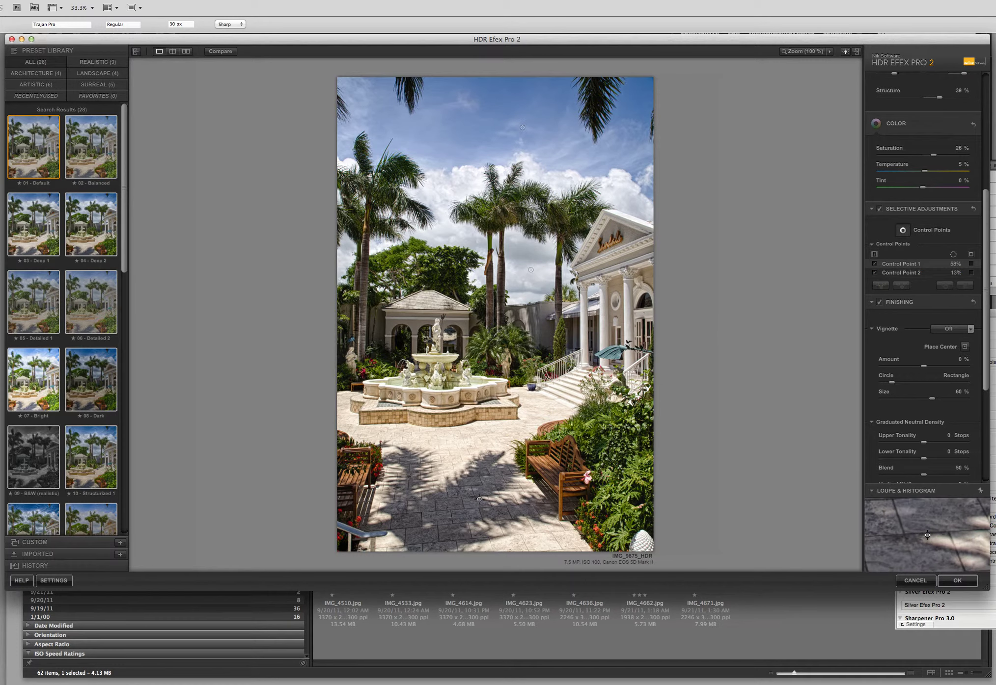
pyautogui.click(457, 503)
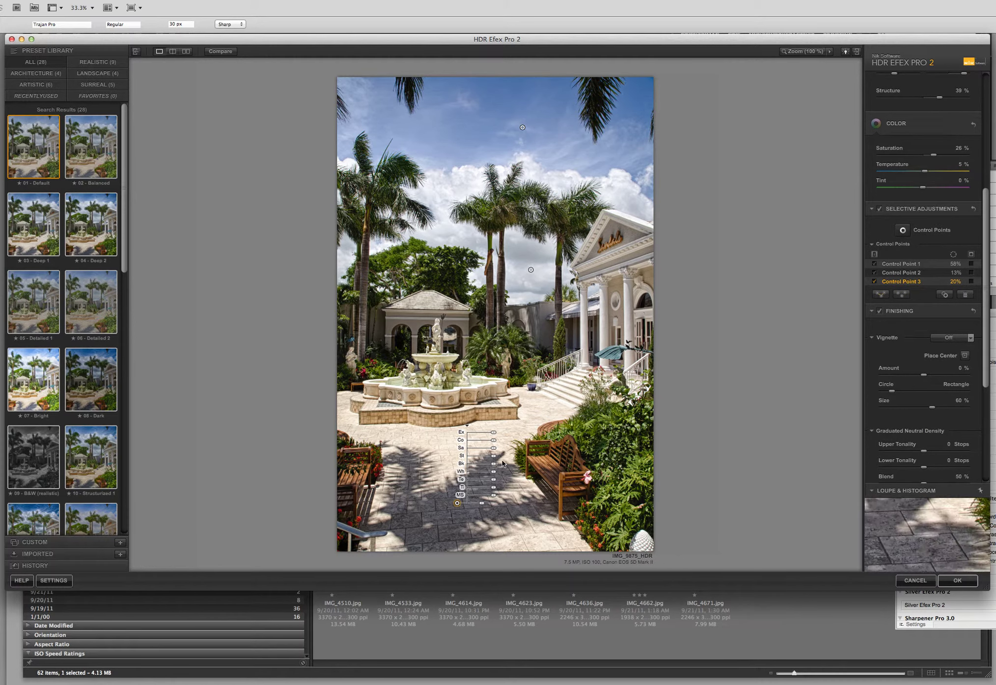
pyautogui.moveTo(493, 433); pyautogui.dragTo(486, 437)
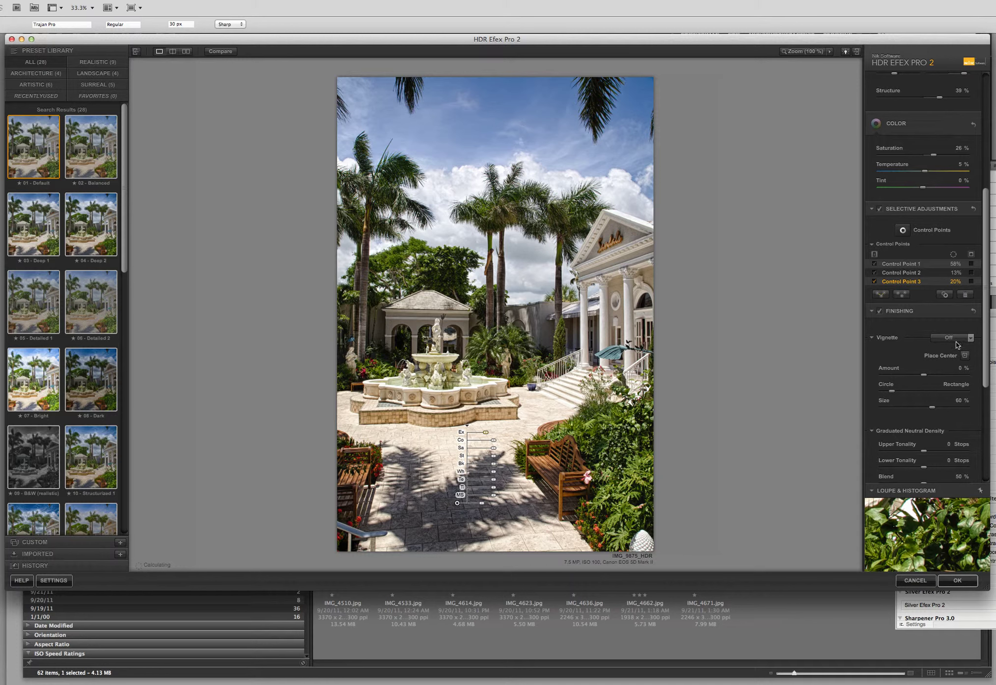
pyautogui.click(970, 282)
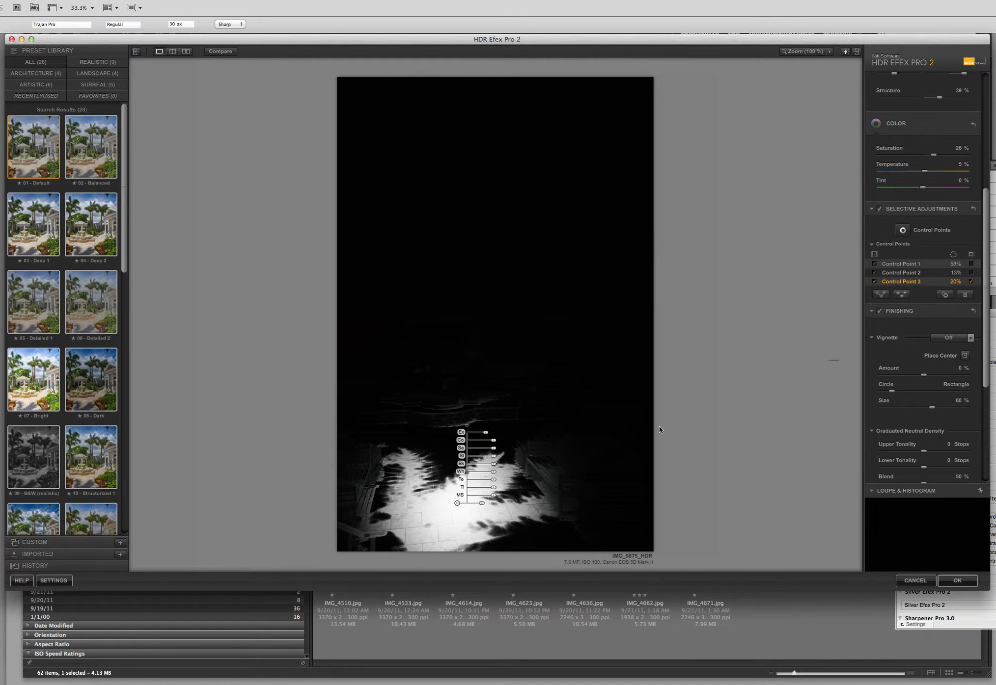
pyautogui.moveTo(484, 436); pyautogui.dragTo(483, 434)
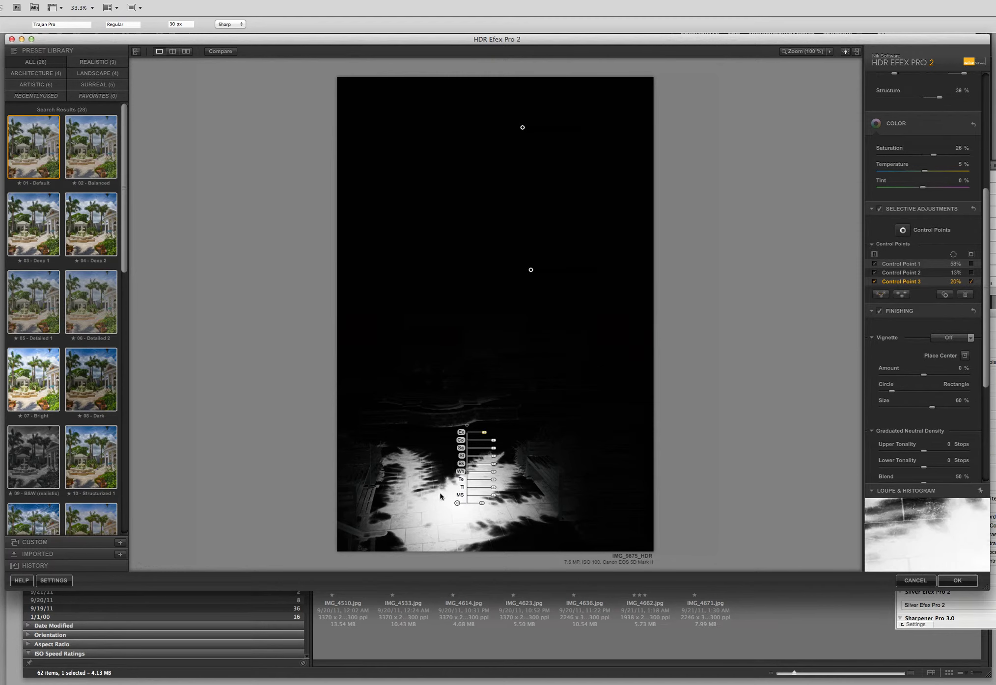
pyautogui.click(971, 283)
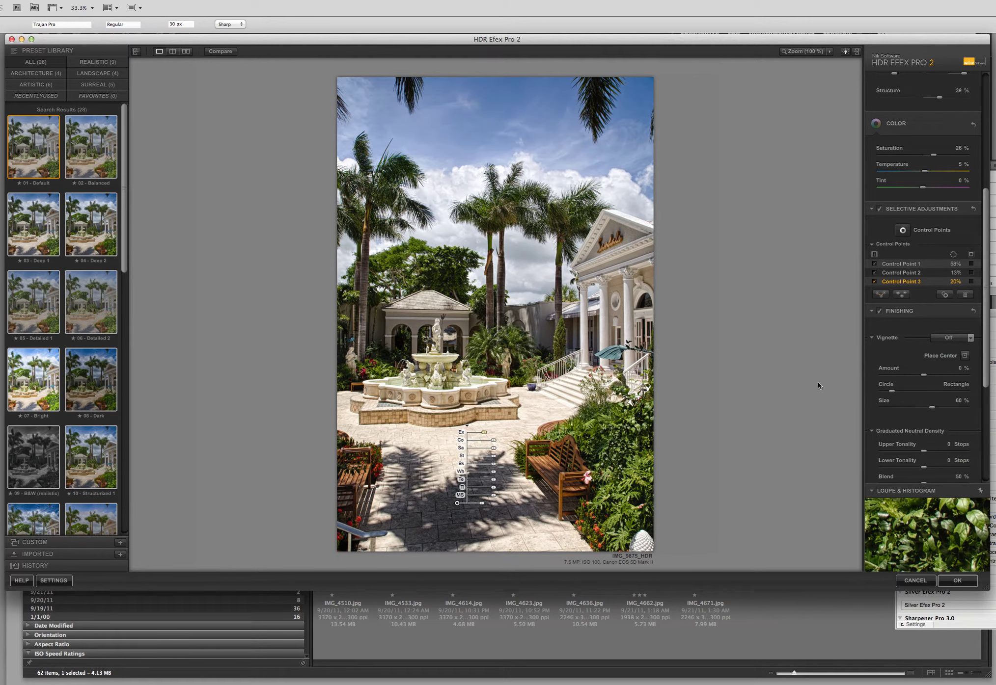
# Nudge the paving control point slightly and lower its Blacks a little
pyautogui.moveTo(457, 503); pyautogui.dragTo(455, 503)
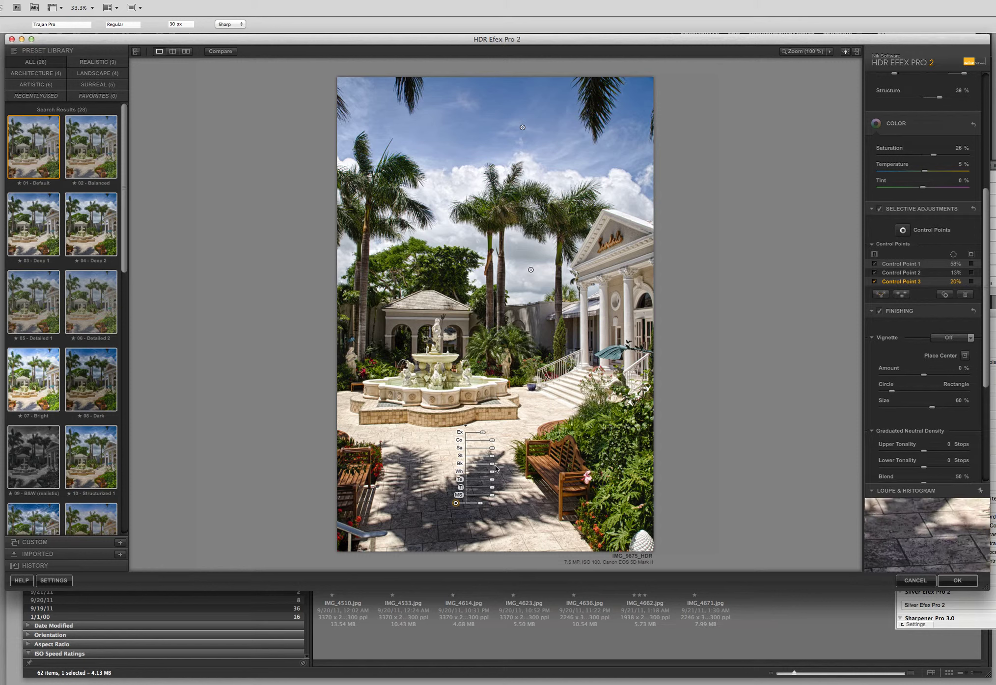
pyautogui.moveTo(491, 464); pyautogui.dragTo(490, 468)
pyautogui.moveTo(486, 467); pyautogui.dragTo(488, 467)
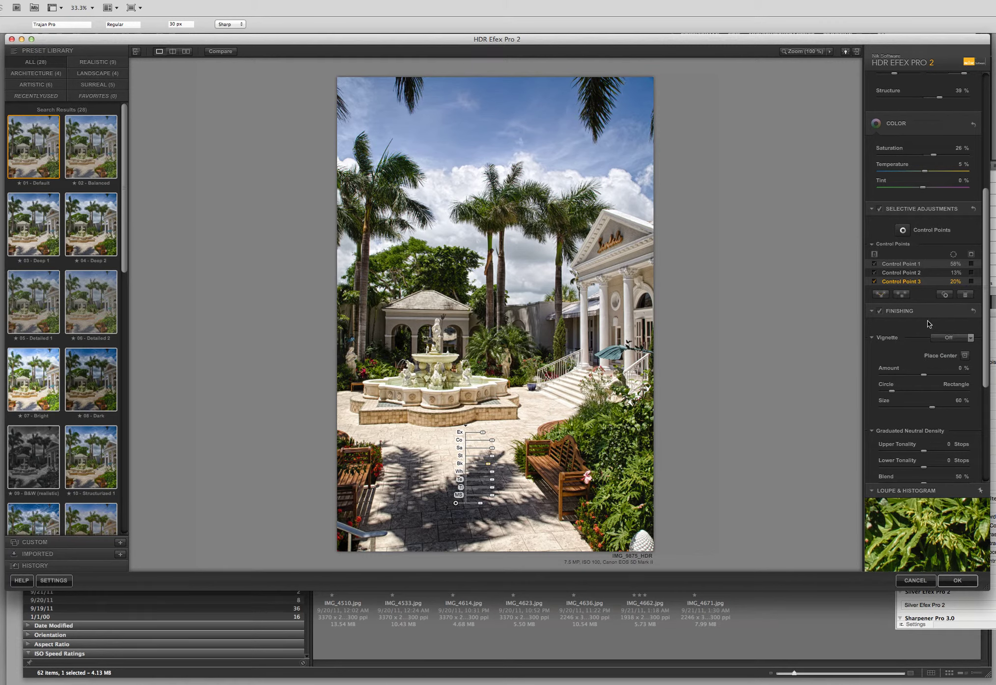
# Add a control point on the back wall just left of the building's stairs and set its size to 25%
pyautogui.scroll(-2, 986, 259)
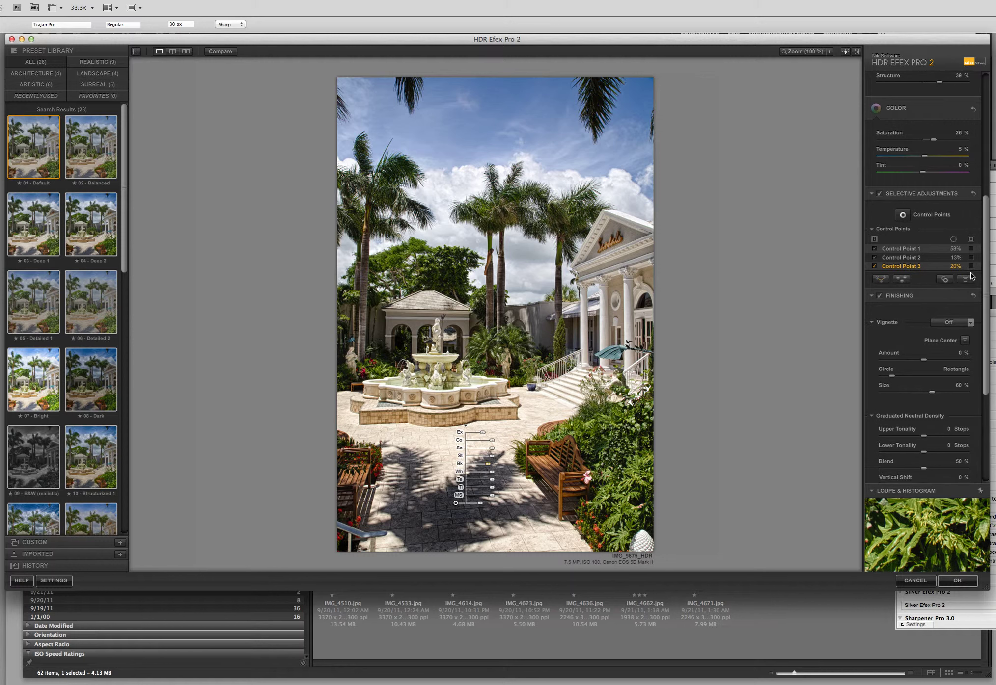
pyautogui.click(903, 214)
pyautogui.click(547, 334)
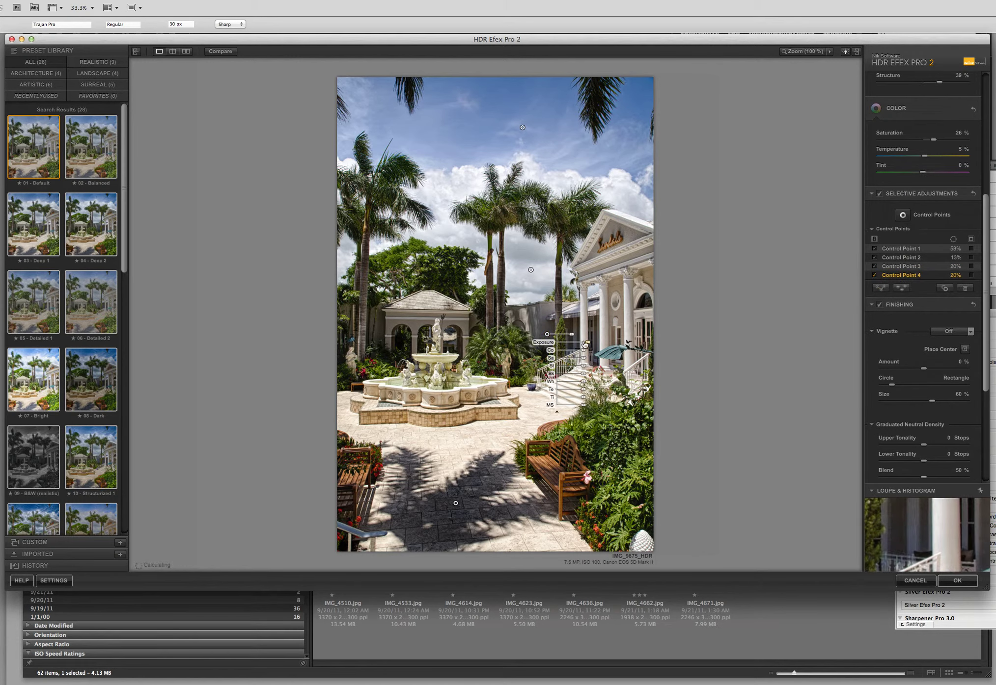
pyautogui.moveTo(572, 334); pyautogui.dragTo(574, 334)
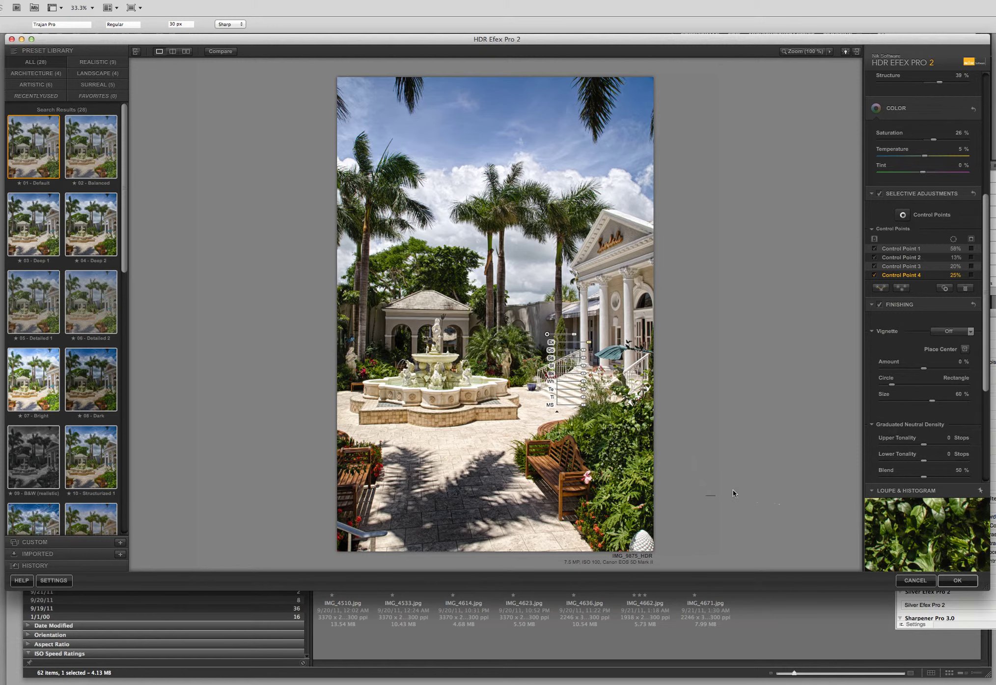
# Add a control point on the green foliage beside the right-hand bench and fine-tune its Exposure
pyautogui.click(902, 214)
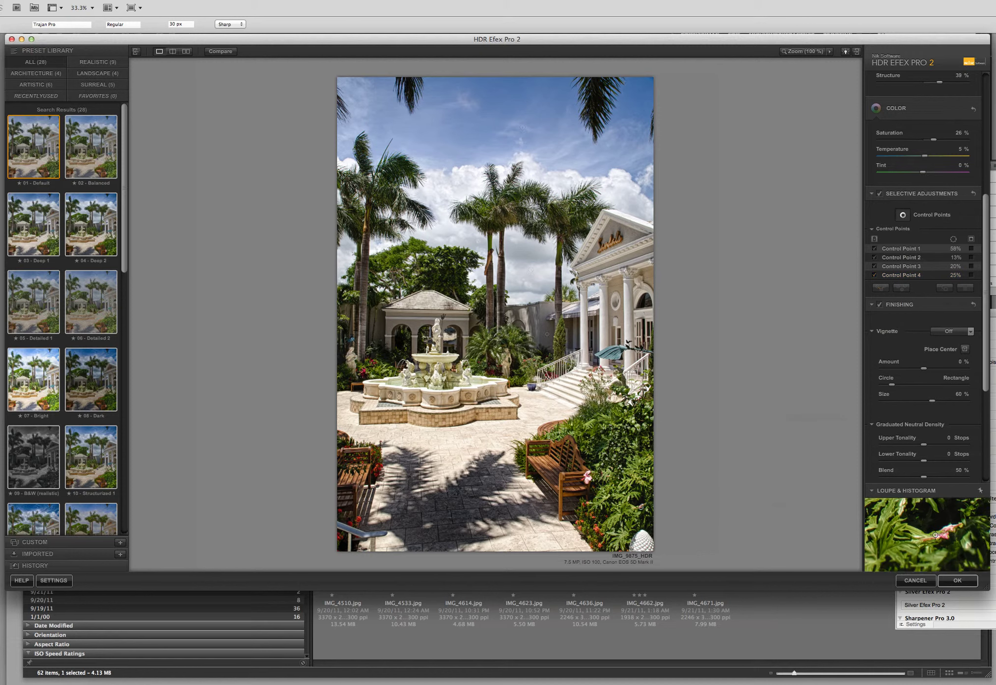
pyautogui.click(626, 512)
pyautogui.moveTo(603, 442); pyautogui.dragTo(597, 442)
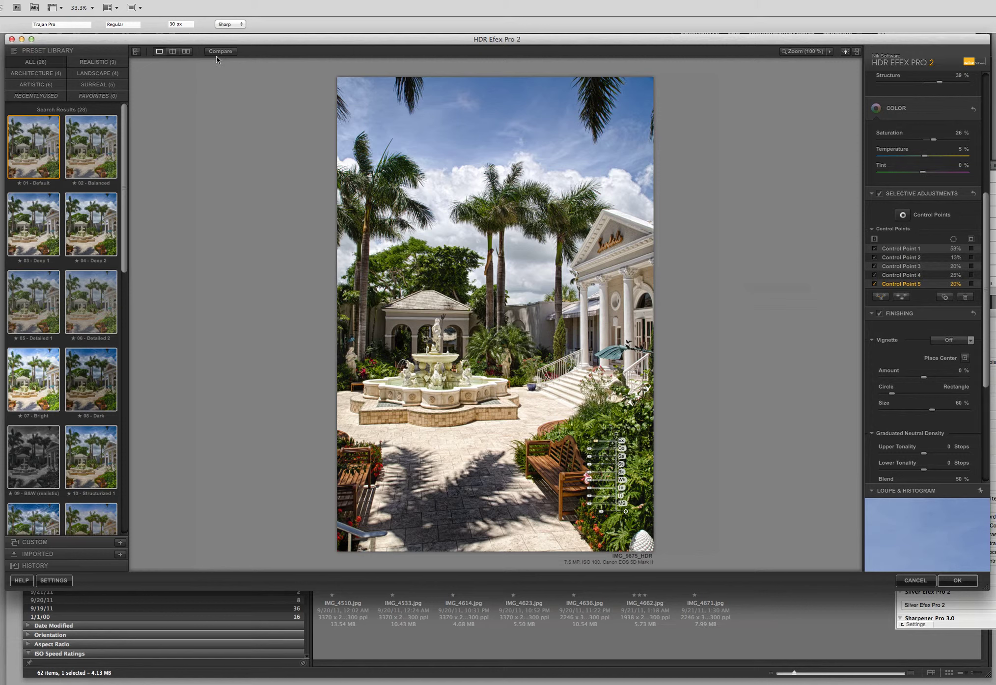
# Compare the original and processed image in a split preview by sweeping the divider across the photo, and return to the single-image view
pyautogui.click(172, 51)
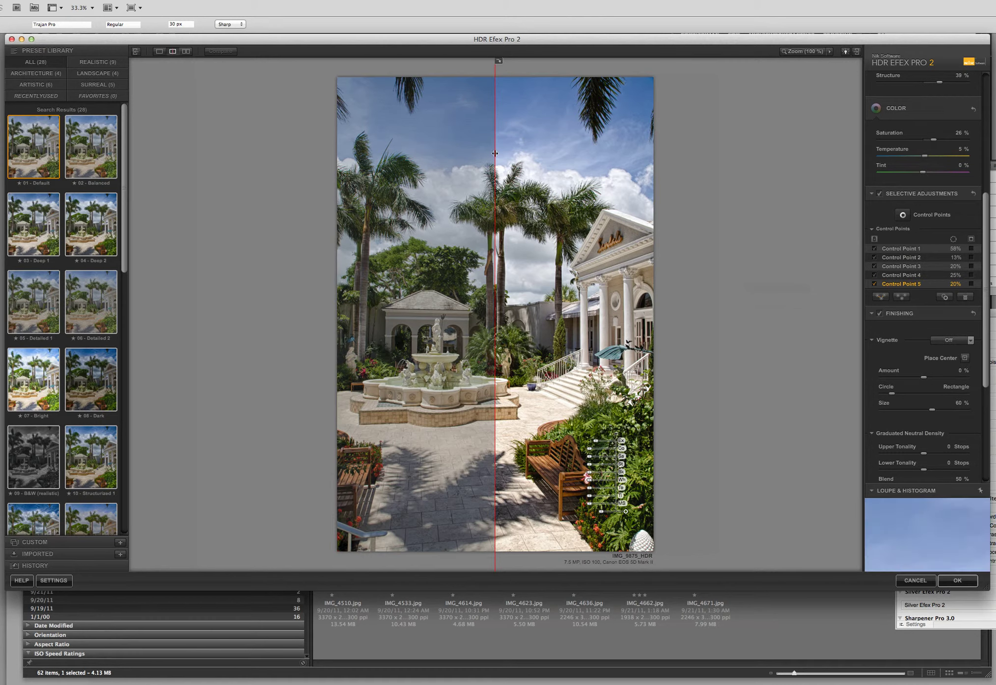
pyautogui.moveTo(495, 153); pyautogui.dragTo(324, 140)
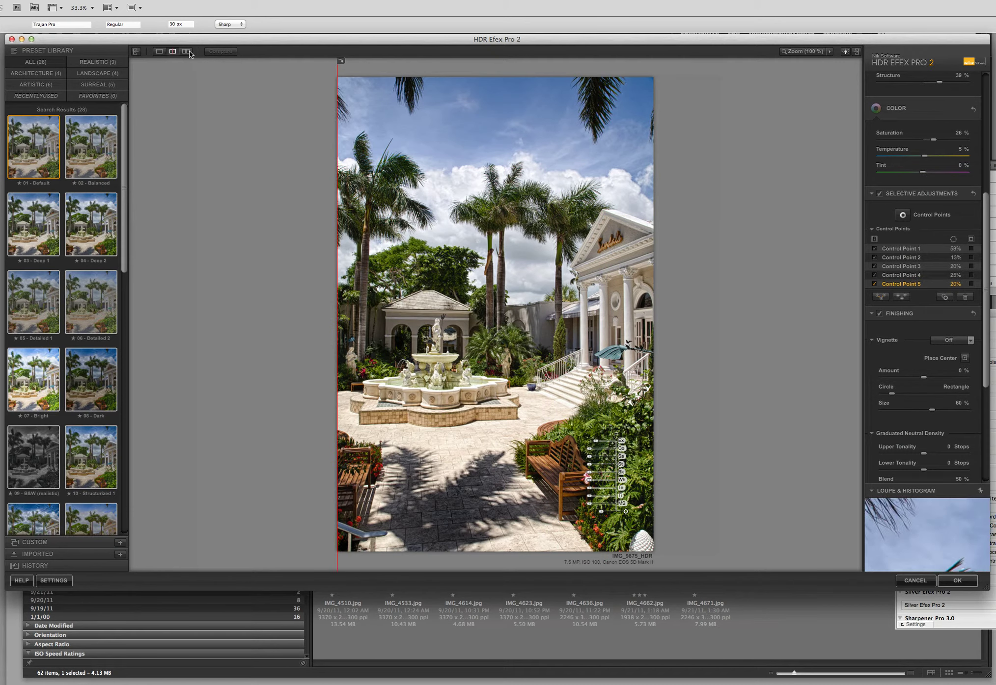
pyautogui.click(159, 51)
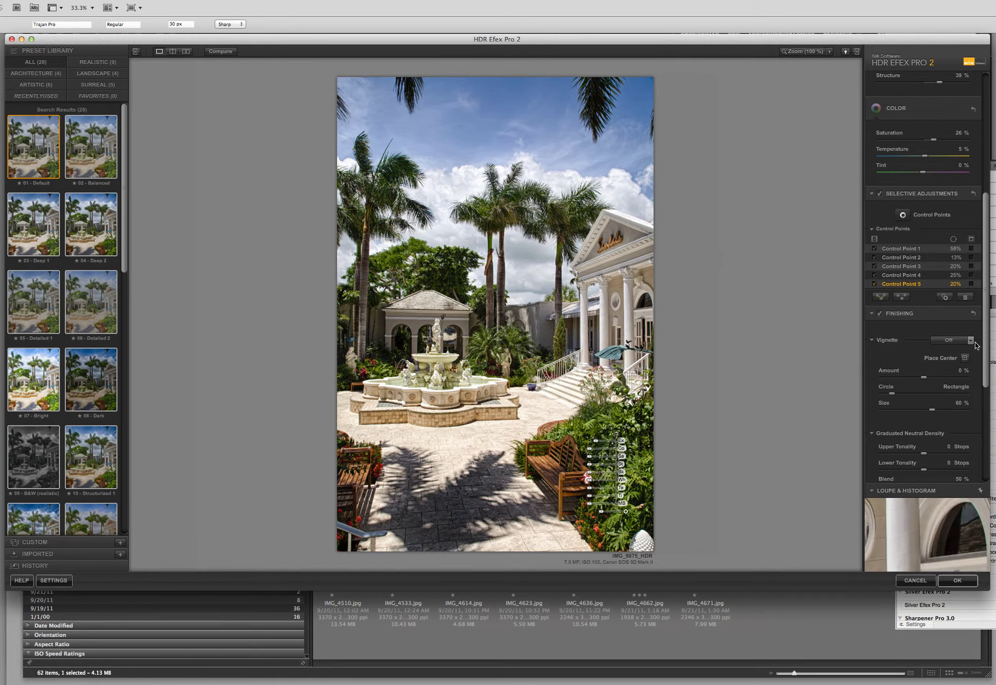
# Add a Lens 1 vignette with the Amount at -15% and place its center beside the fountain, in front of the pavilion
pyautogui.moveTo(986, 348); pyautogui.dragTo(989, 381)
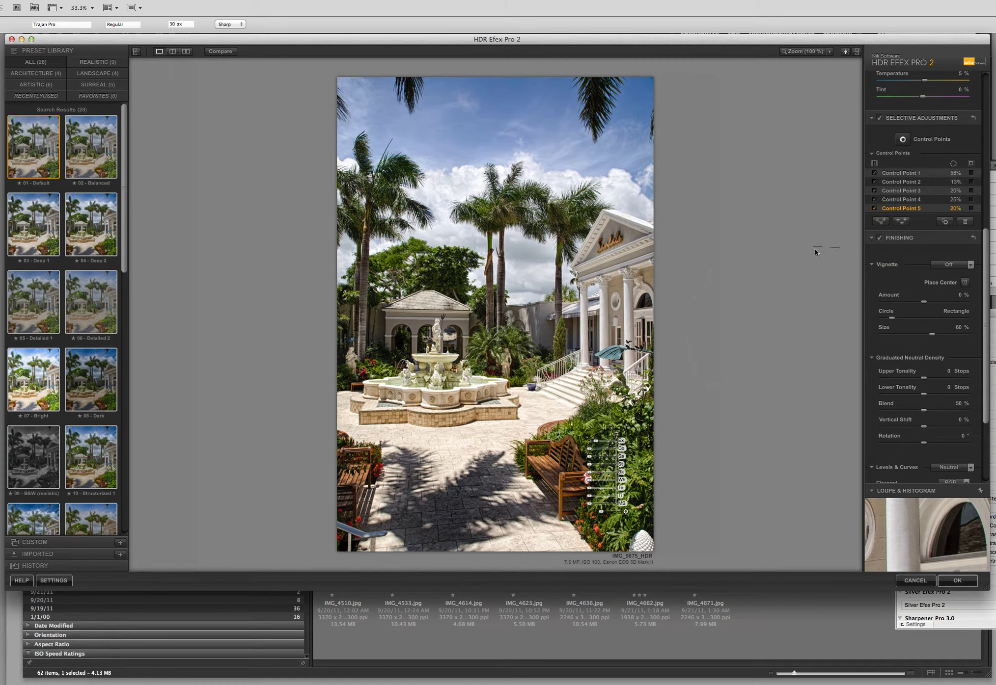
pyautogui.scroll(-1, 967, 265)
pyautogui.click(970, 251)
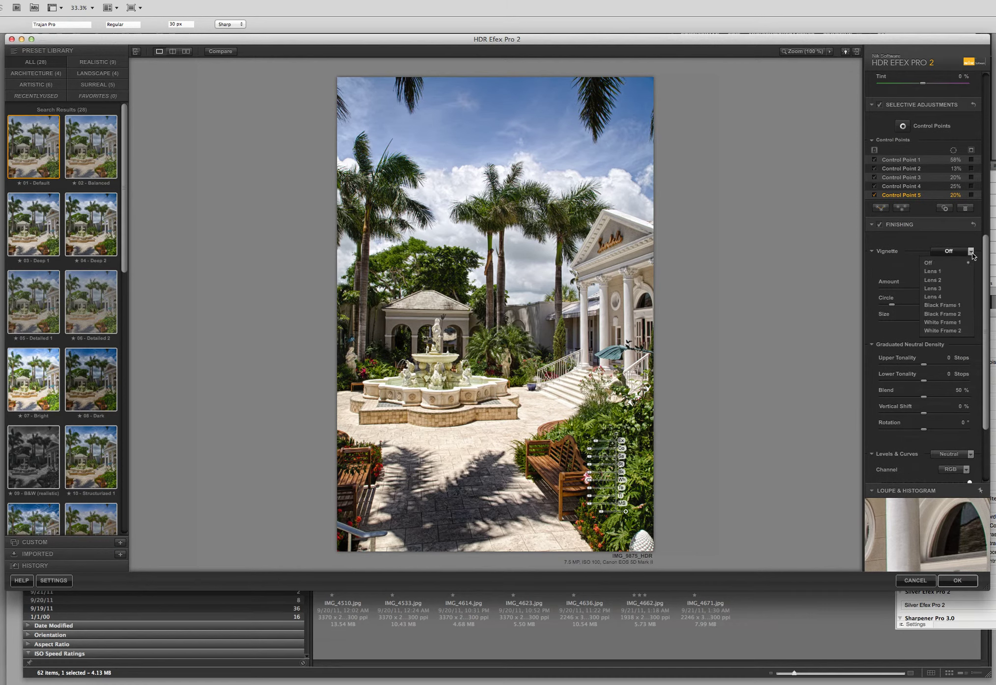
pyautogui.click(950, 277)
pyautogui.moveTo(922, 289); pyautogui.dragTo(917, 289)
pyautogui.click(965, 269)
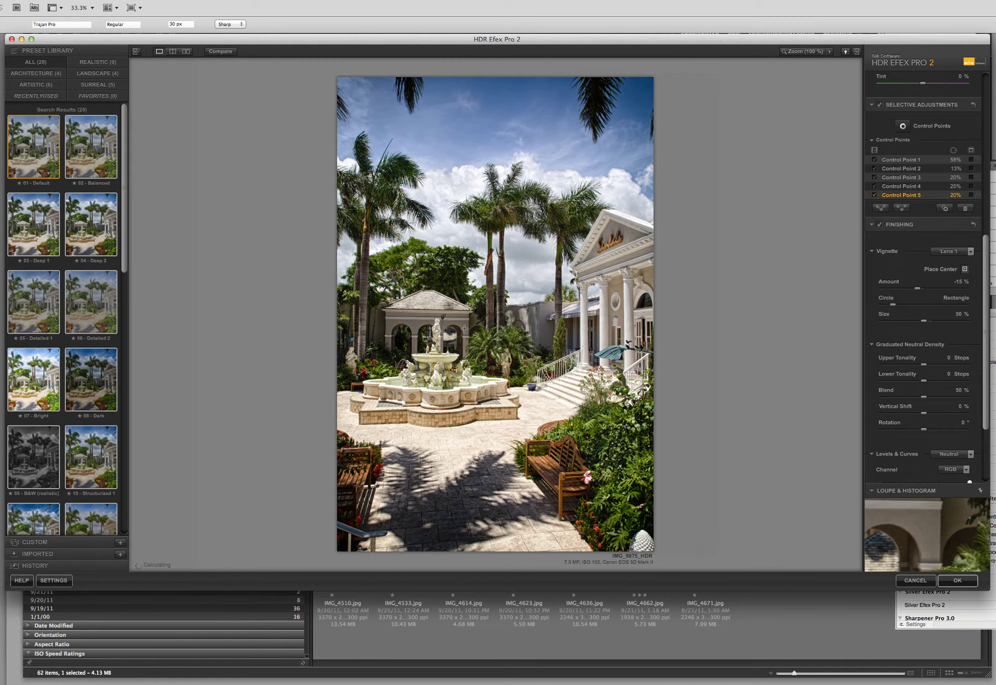
pyautogui.click(456, 342)
# Accept the HDR adjustments and render the finished image back into Photoshop
pyautogui.scroll(-5, 969, 469)
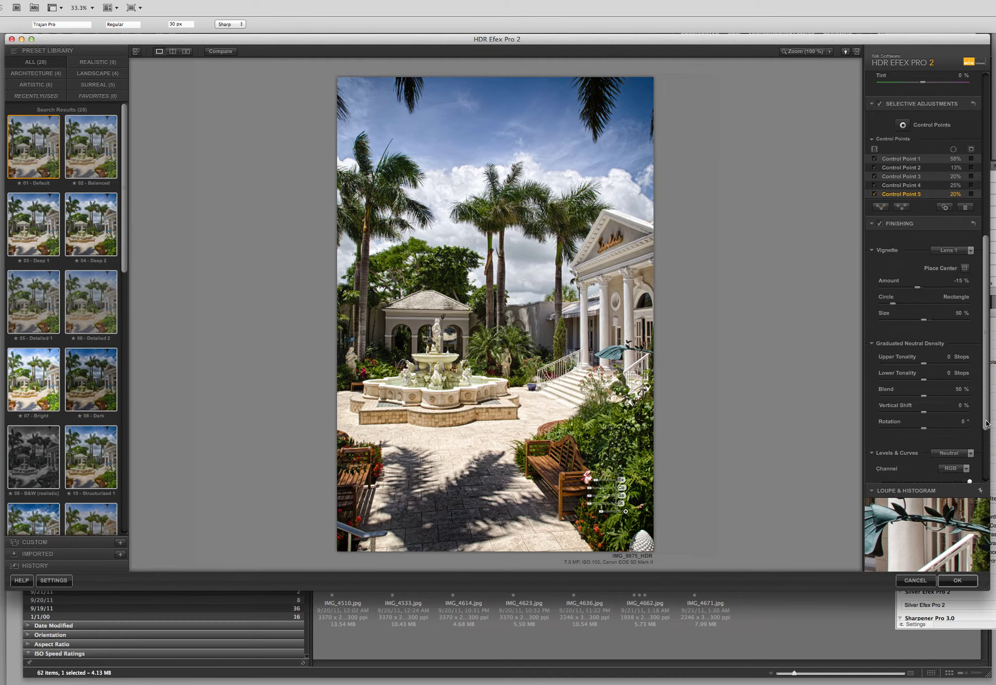
pyautogui.click(958, 581)
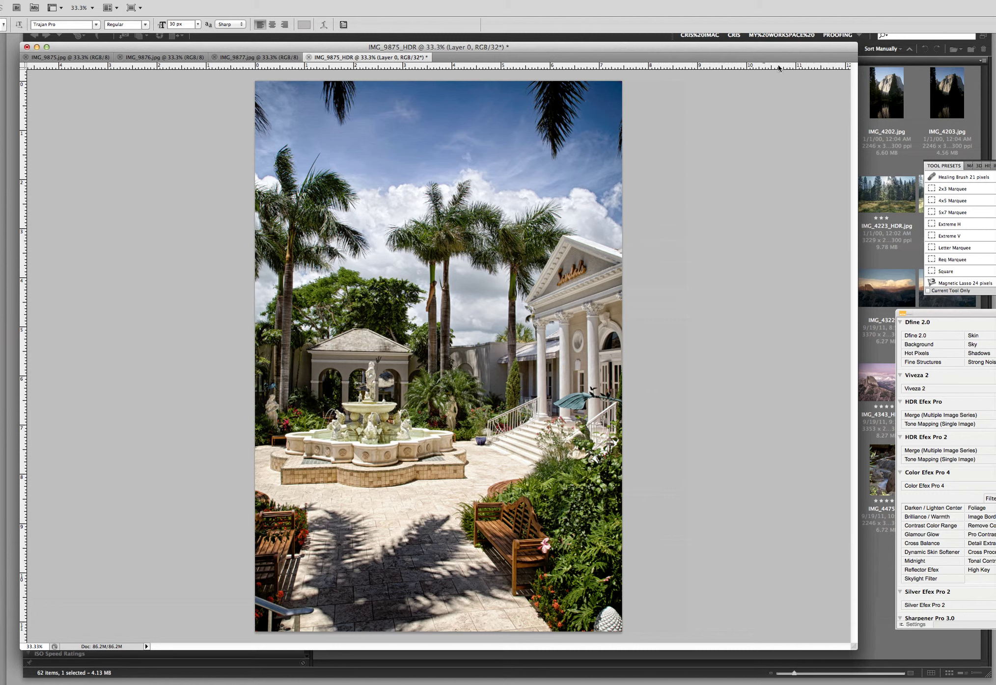
pyautogui.click(908, 0)
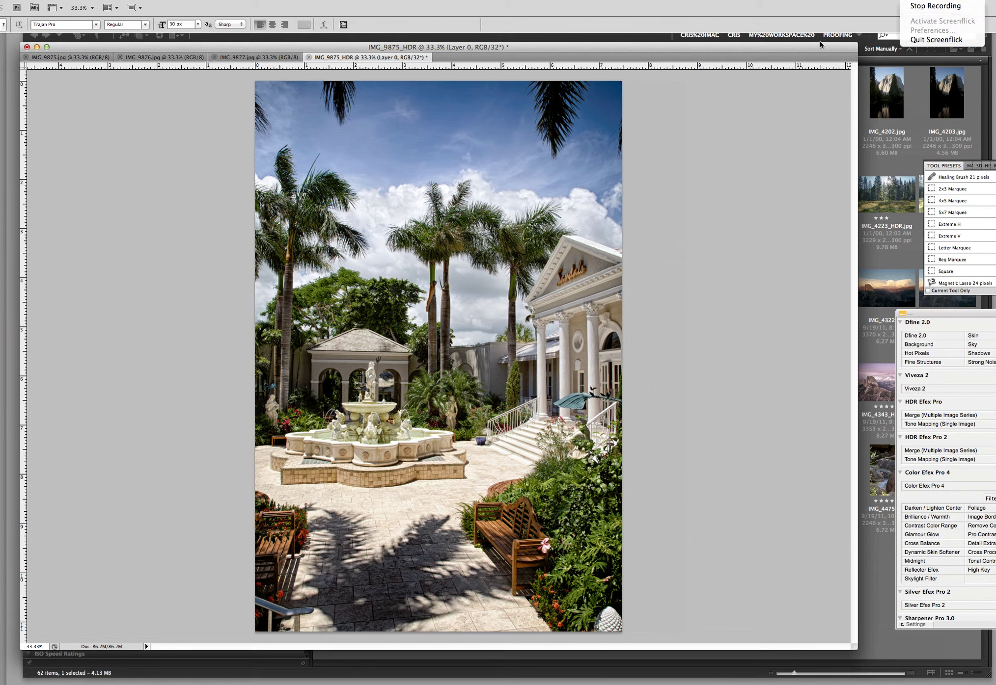
pyautogui.click(805, 45)
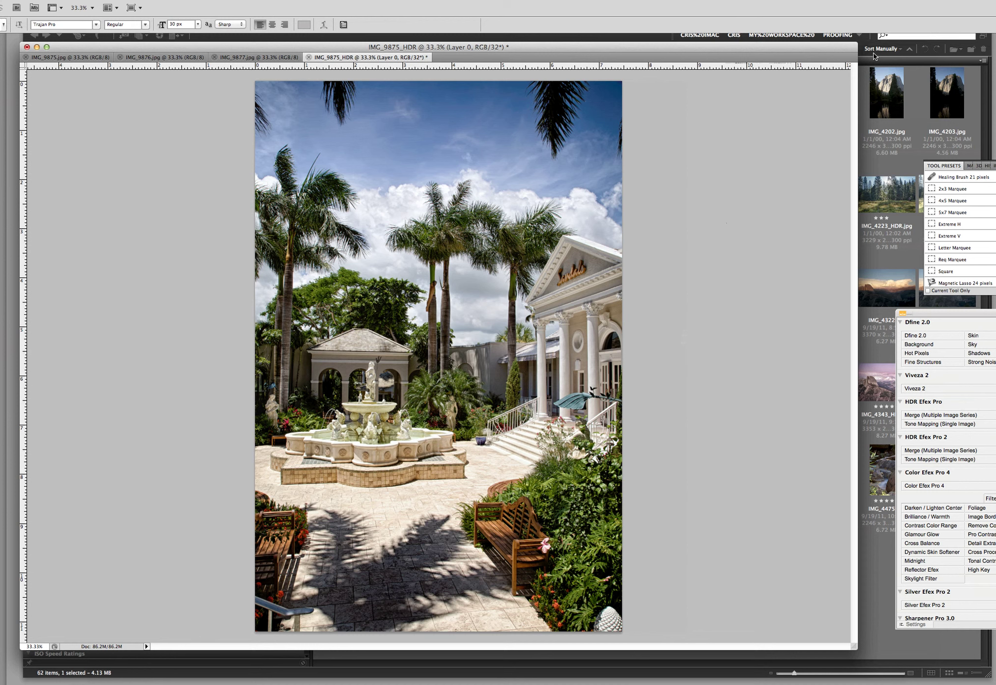
pyautogui.click(919, 4)
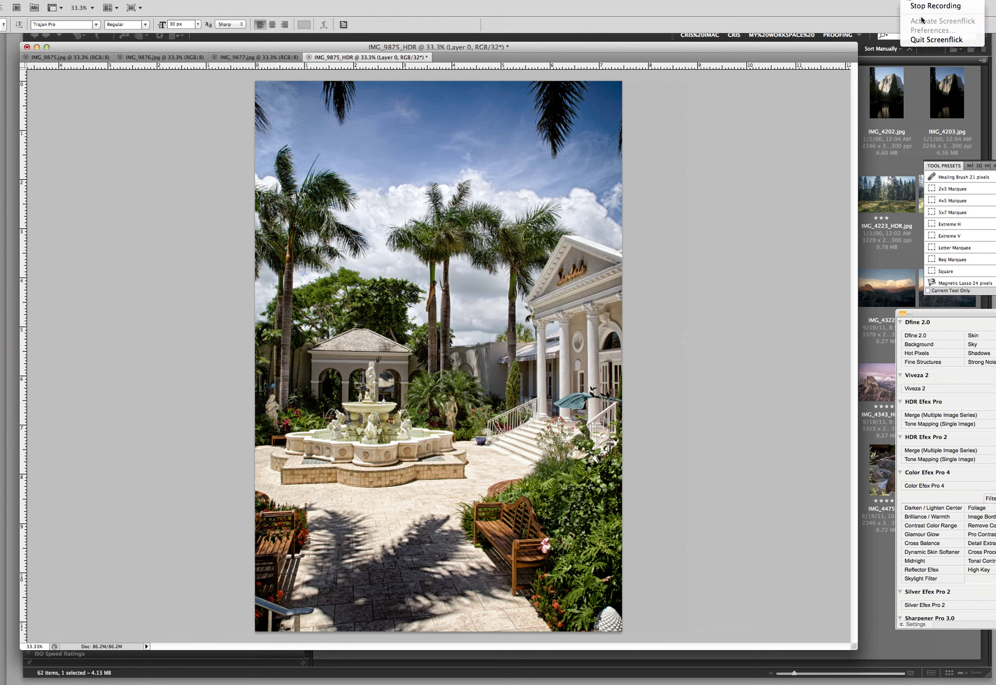